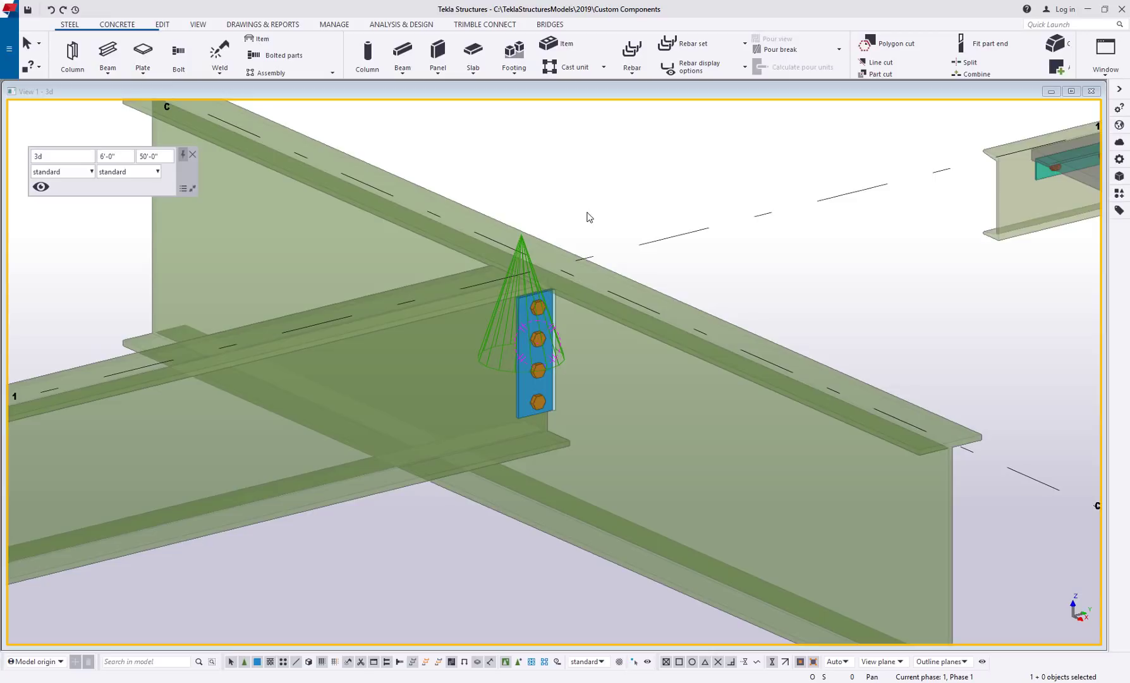
Open the shear tab component with Edit Custom Component to show its editor views and browser
right_click(519, 245)
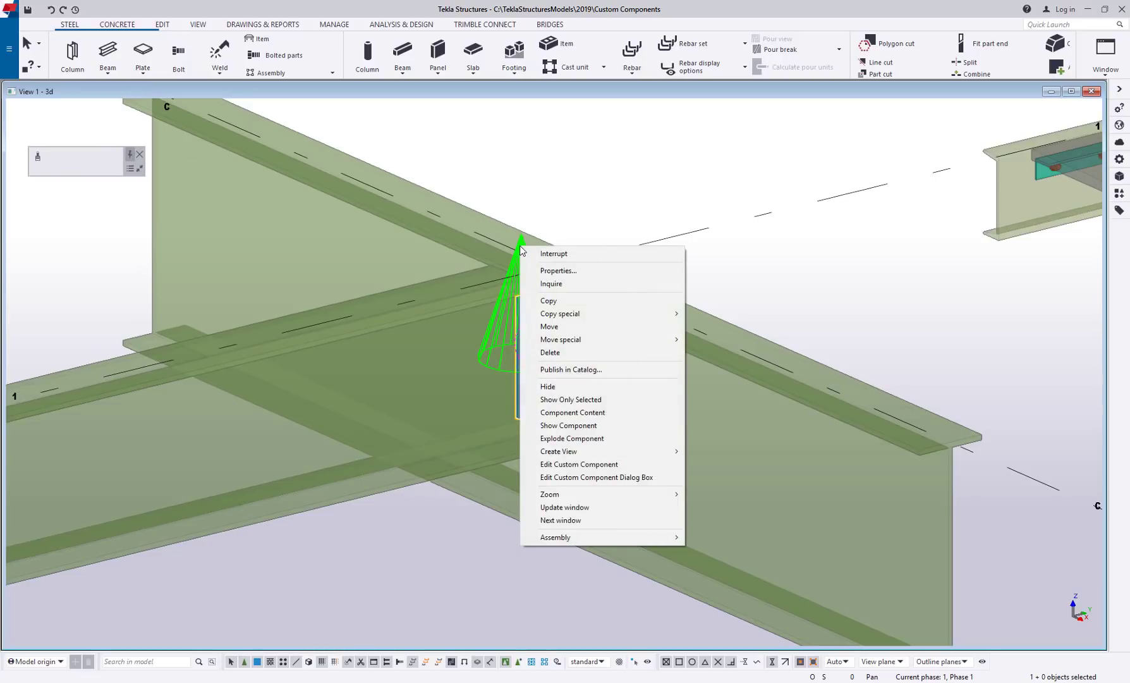
left_click(624, 463)
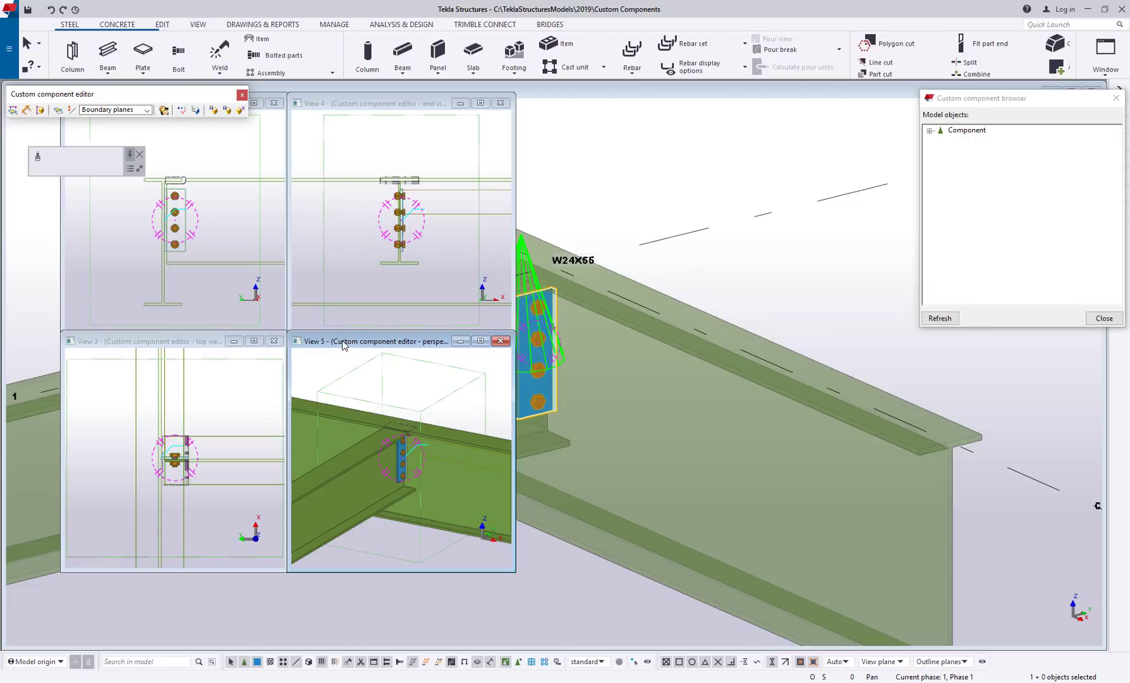
Enlarge and zoom the perspective view, then inspect the part cut above the plate
left_click_drag(289, 331, 133, 138)
scroll(307, 357, "up", 6)
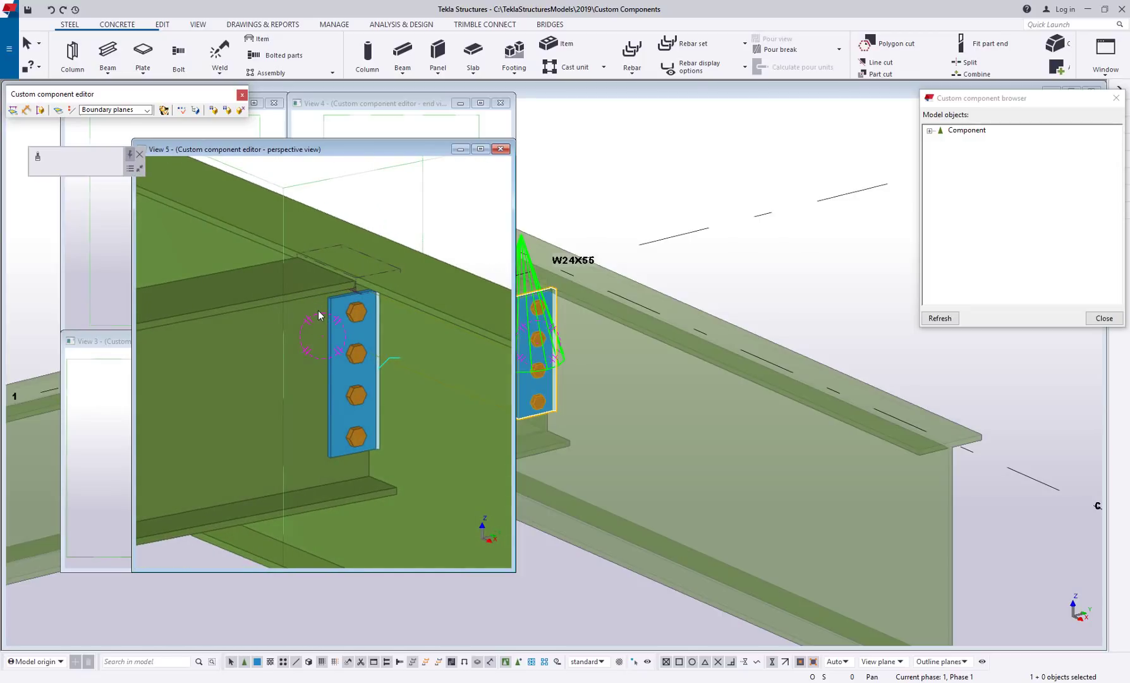
left_click(374, 275)
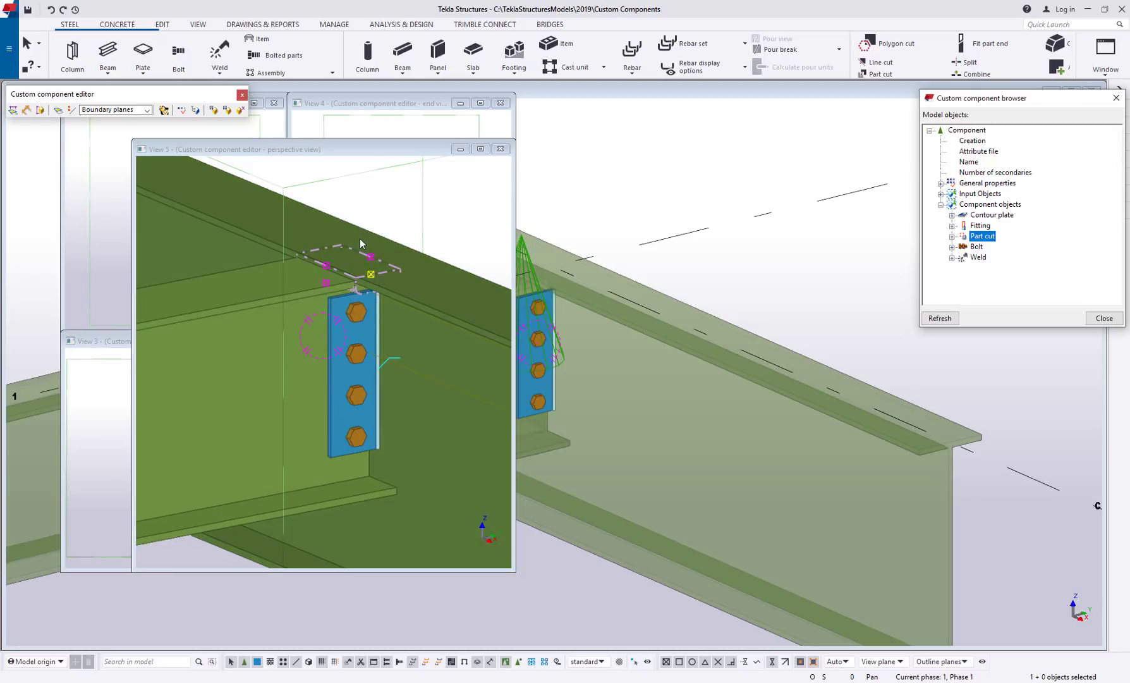
Select the shear plate, four-bolt group and weld in turn, and review the Weld options
middle_click(337, 345)
left_click(337, 344)
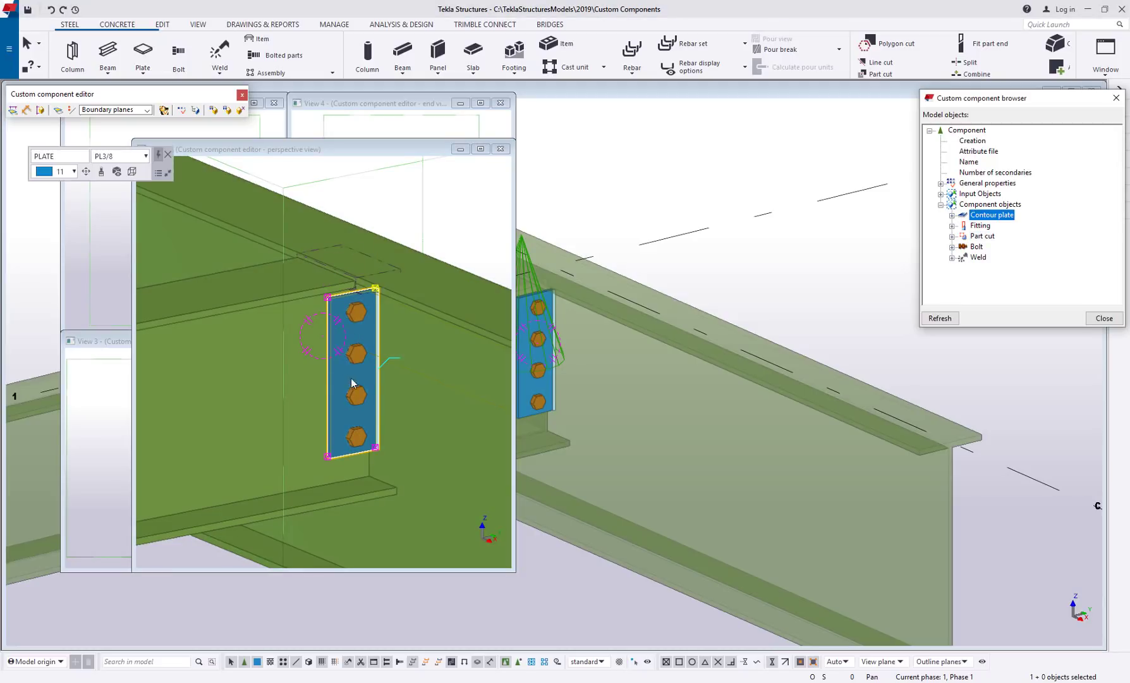
left_click(354, 319)
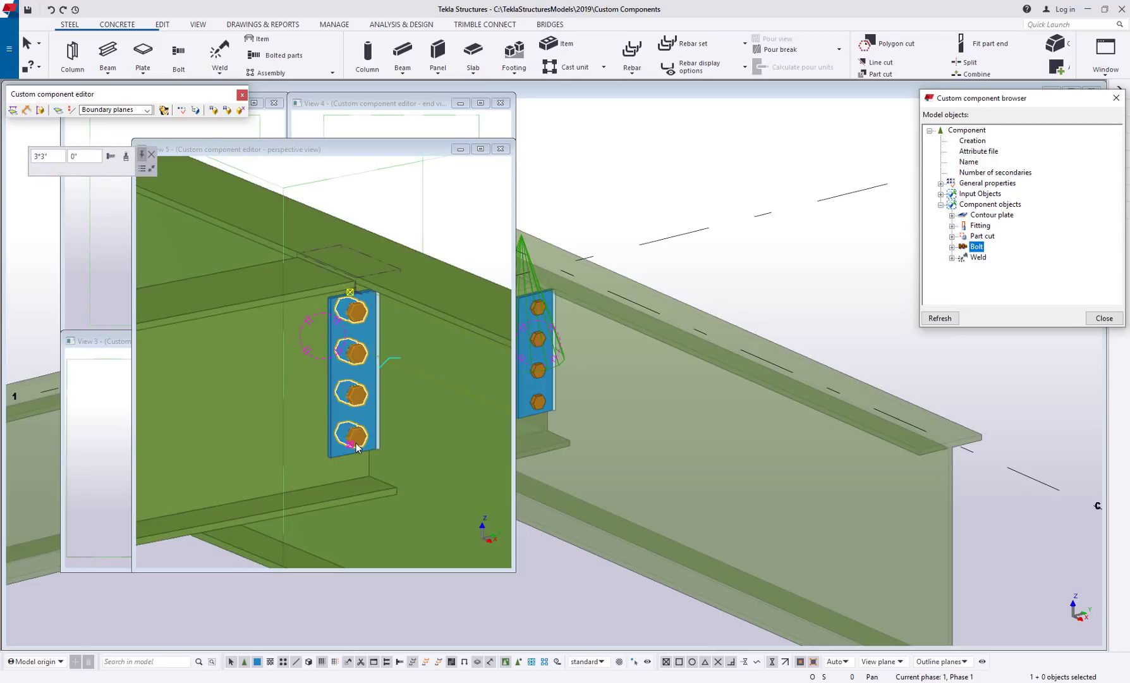
left_click(380, 364)
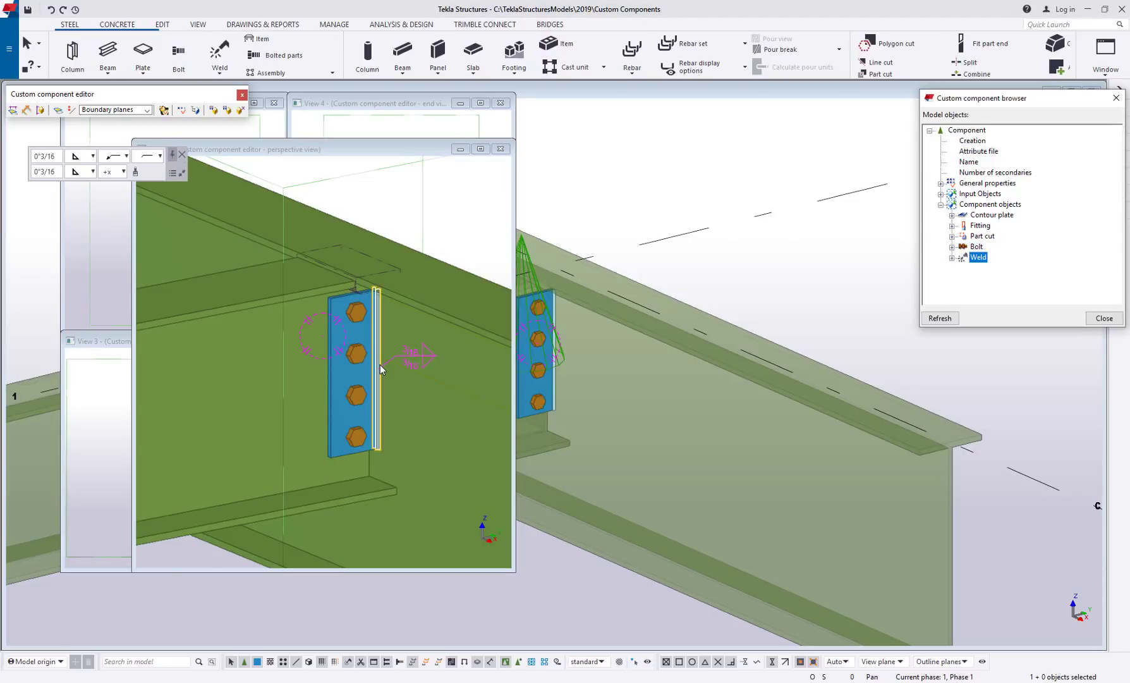
left_click(221, 73)
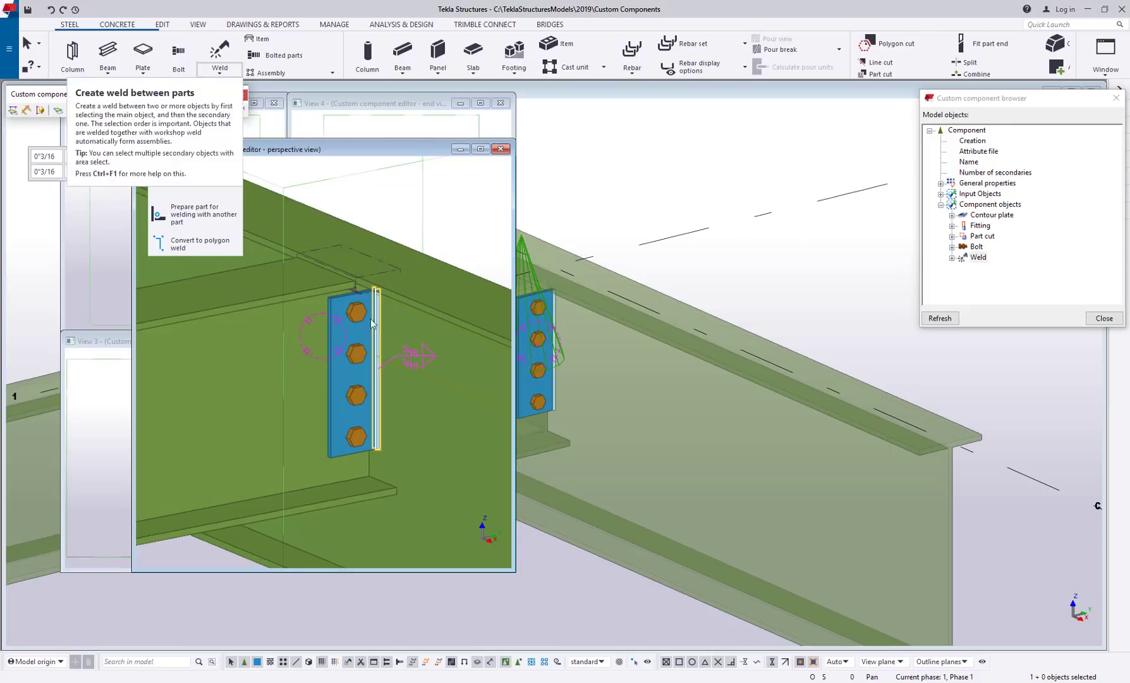
left_click(377, 342)
right_click(377, 342)
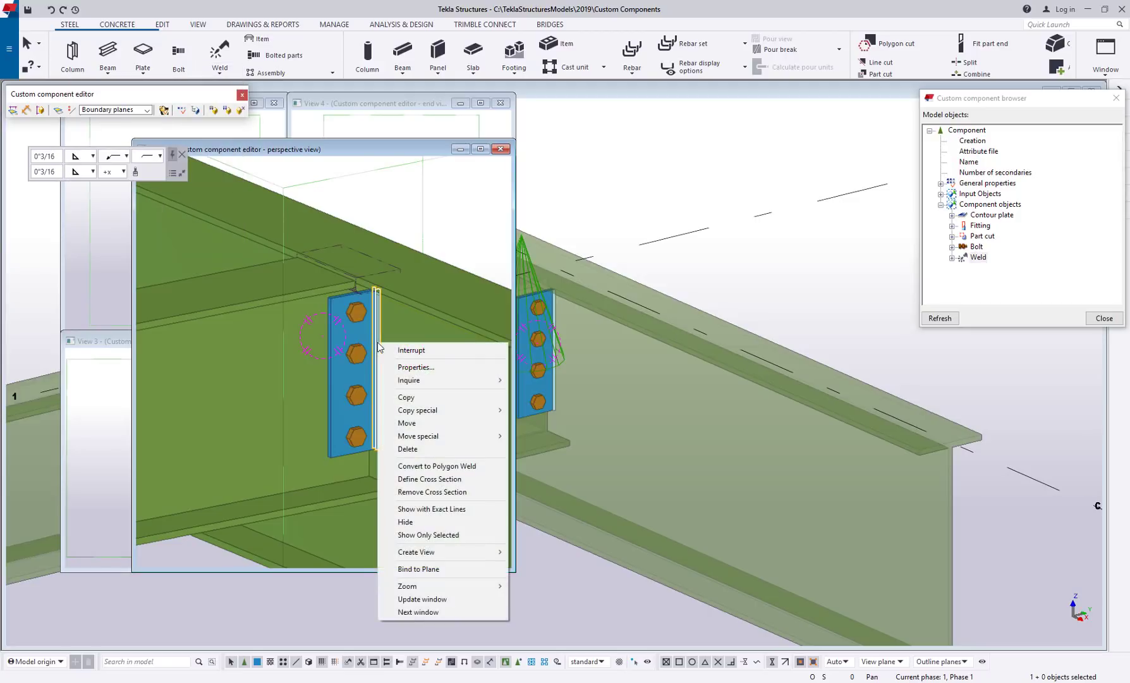
left_click(480, 467)
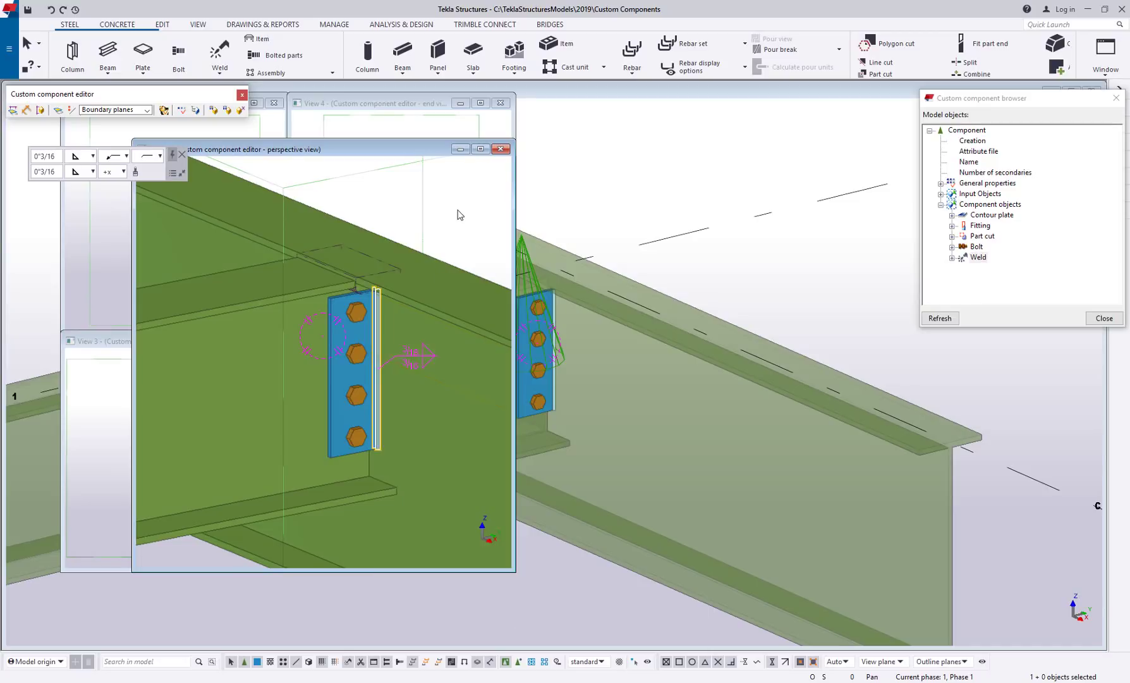
Widen View 5 and area-select the shear plate's two top corner handles
left_click_drag(511, 361, 671, 362)
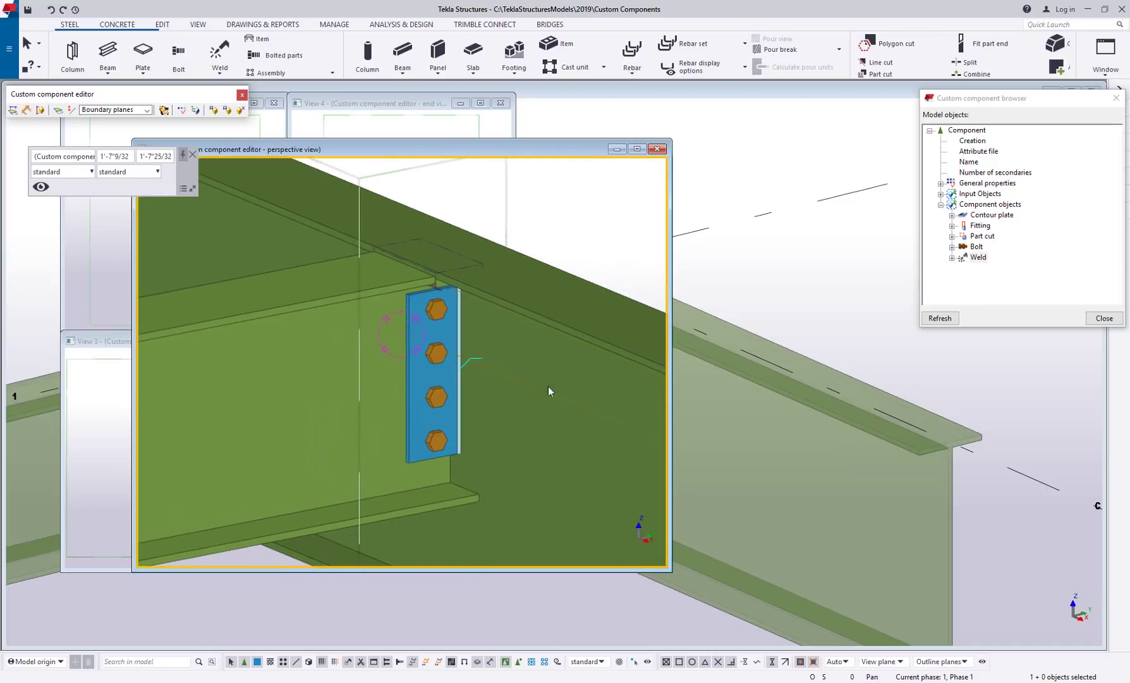
left_click(414, 377)
left_click(406, 294)
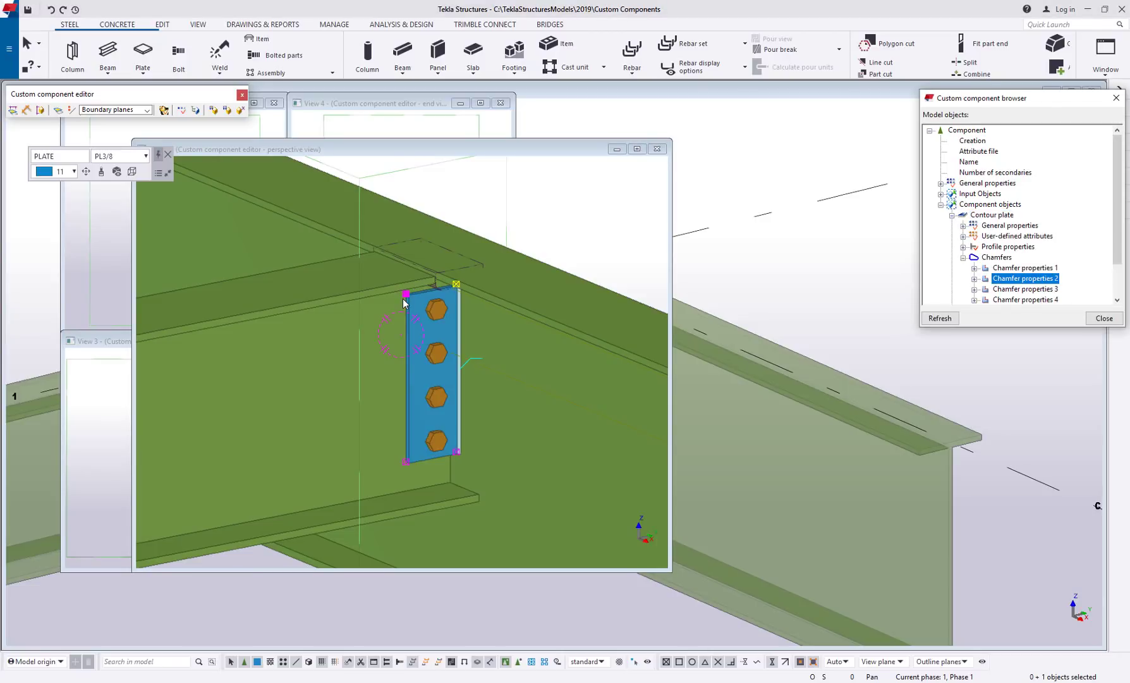
right_click(404, 302)
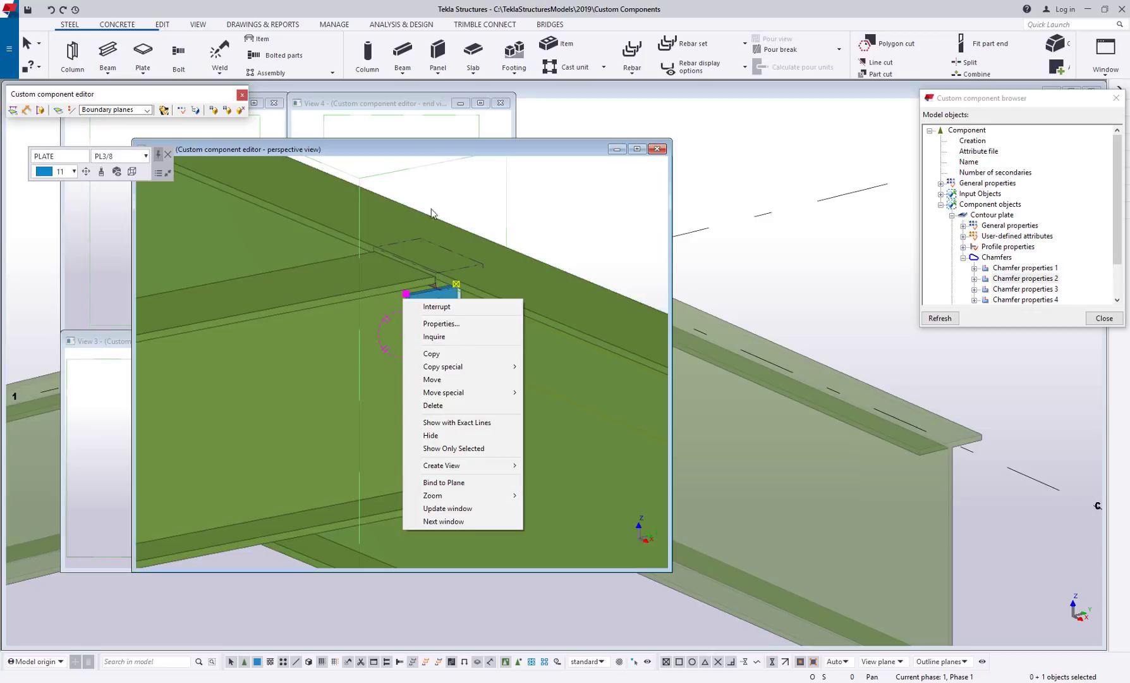
left_click(422, 307)
left_click(414, 308)
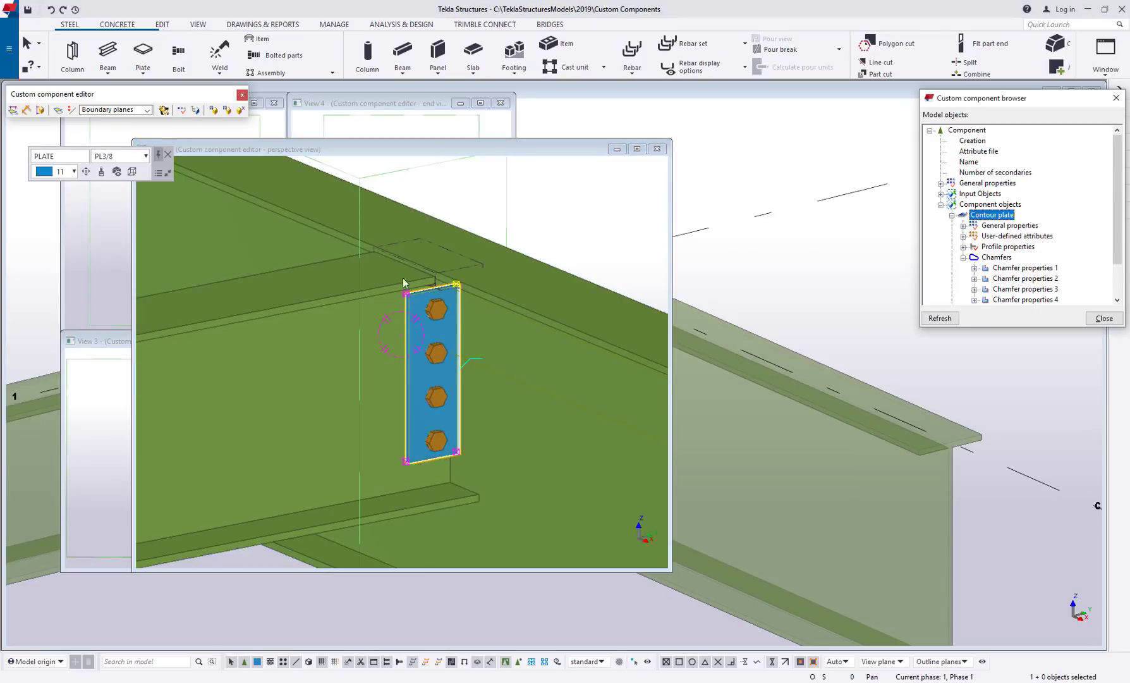
left_click_drag(365, 231, 496, 333)
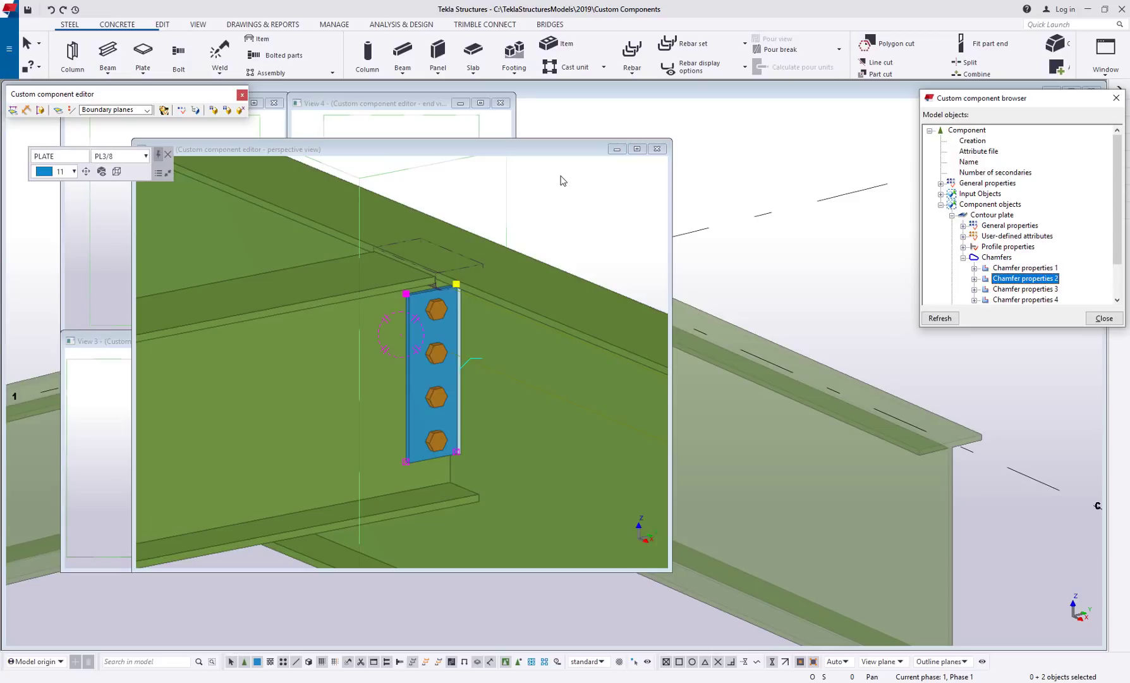
Start Bind to Plane on the two top handles and place the editor toolbar beside View 5
right_click(418, 302)
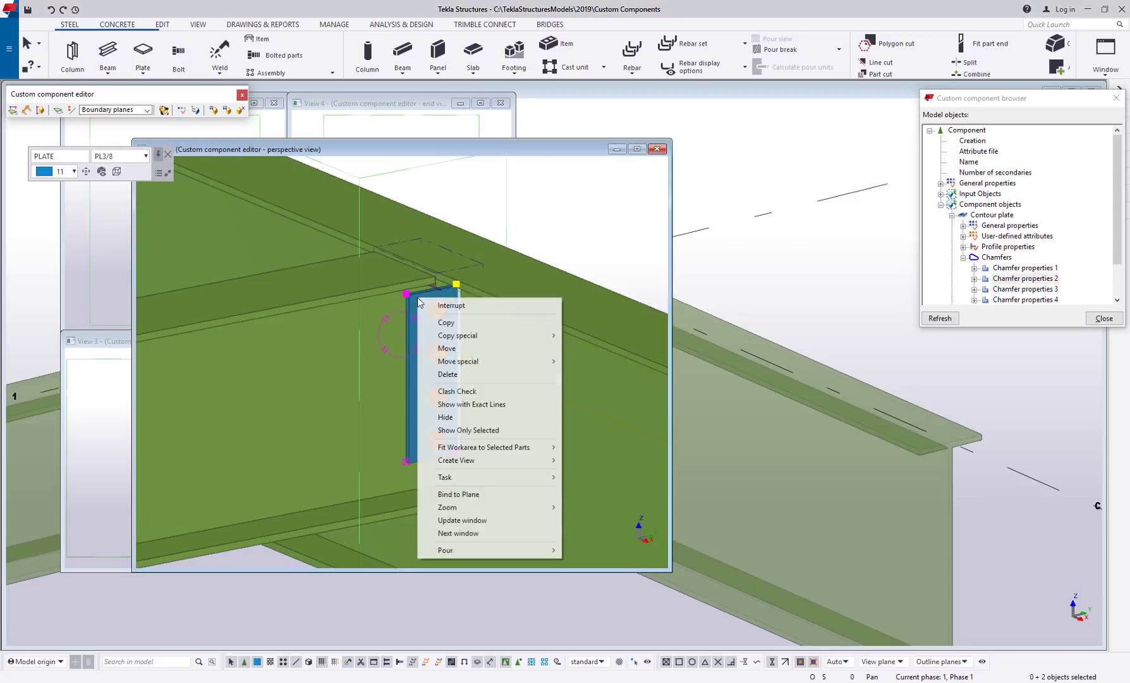
left_click(499, 495)
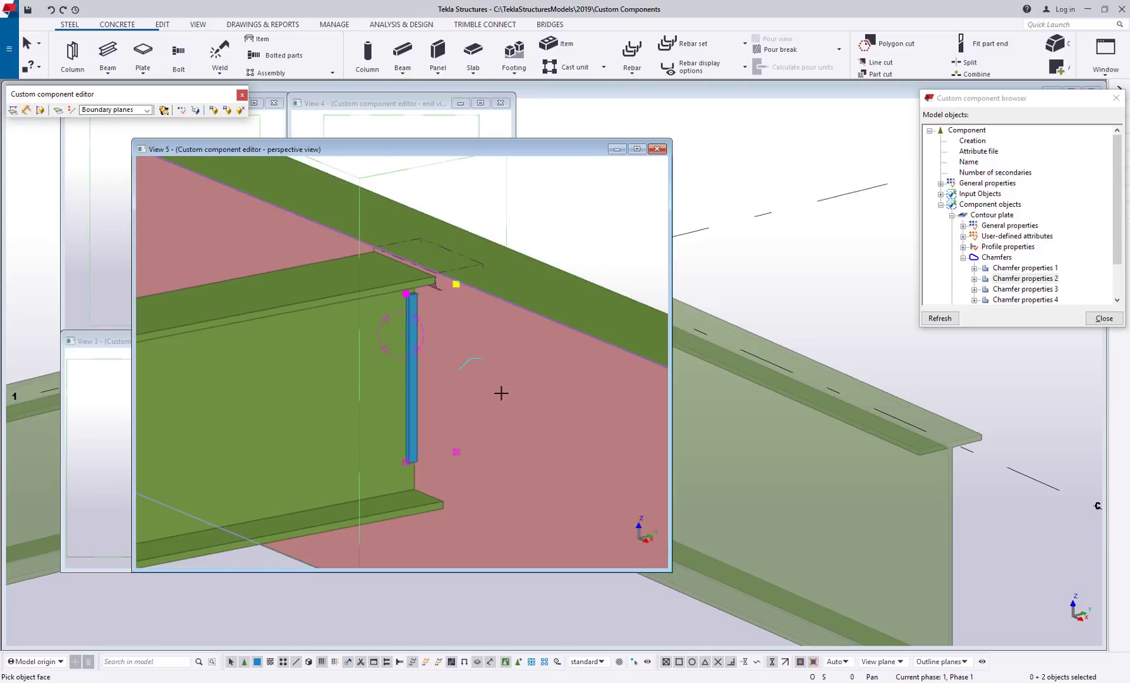
middle_click_drag(494, 395, 509, 284, "ctrl")
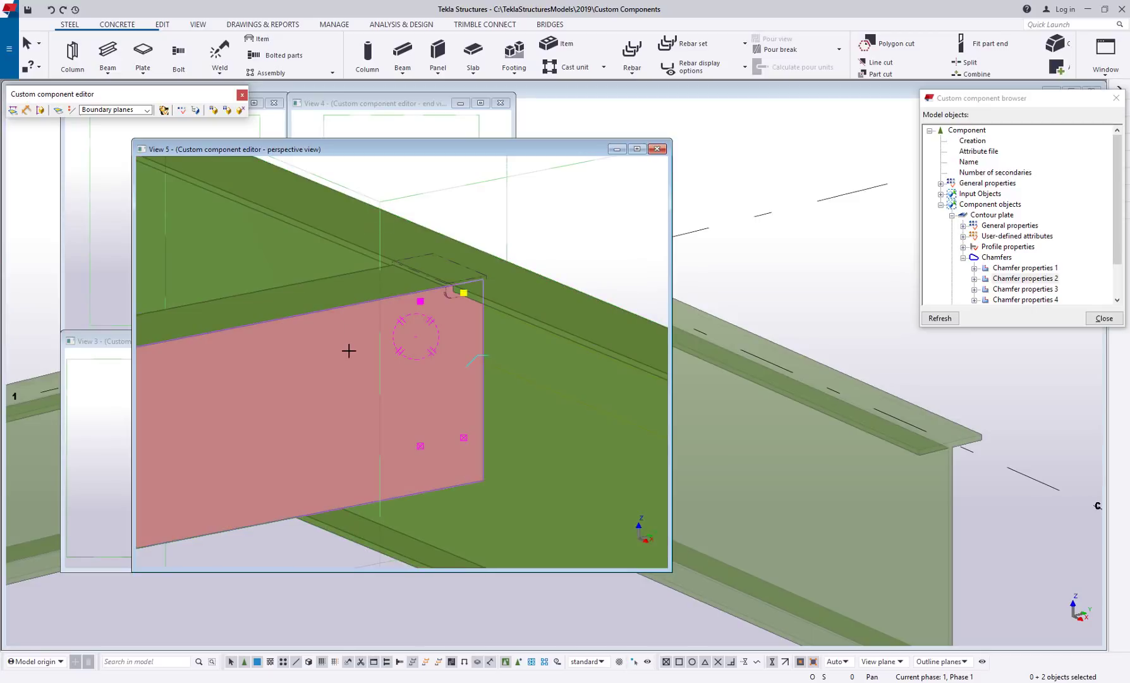
left_click_drag(171, 99, 283, 134)
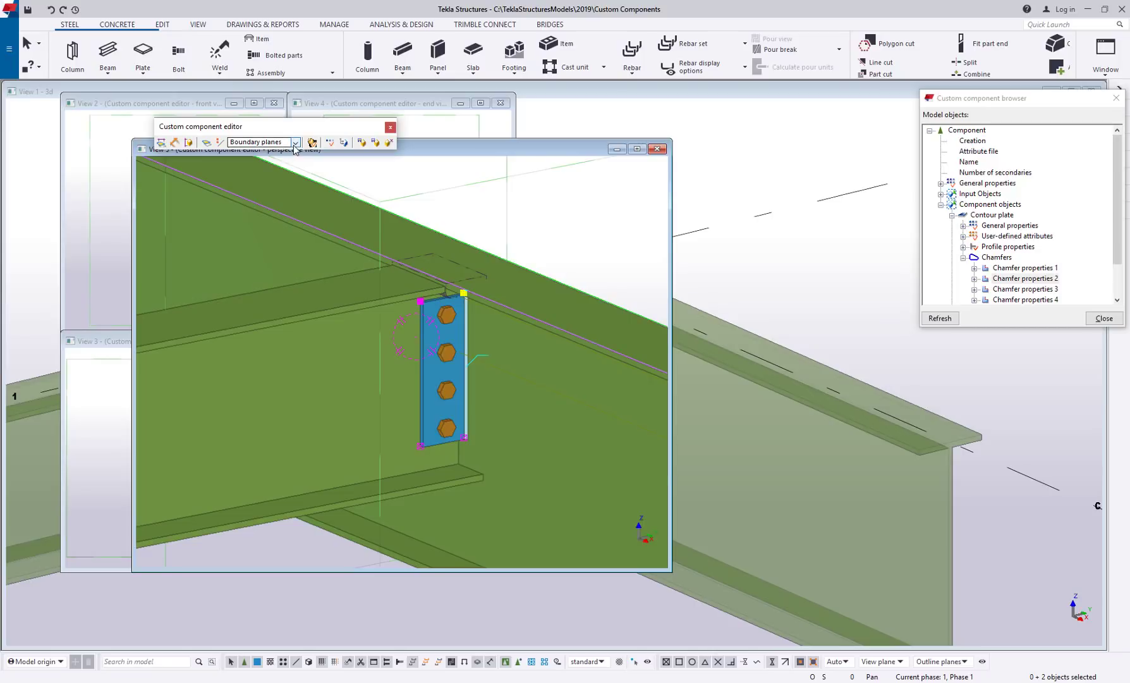
Keep Boundary planes as the plane type and bind the top handles to the beam web plane
left_click(294, 142)
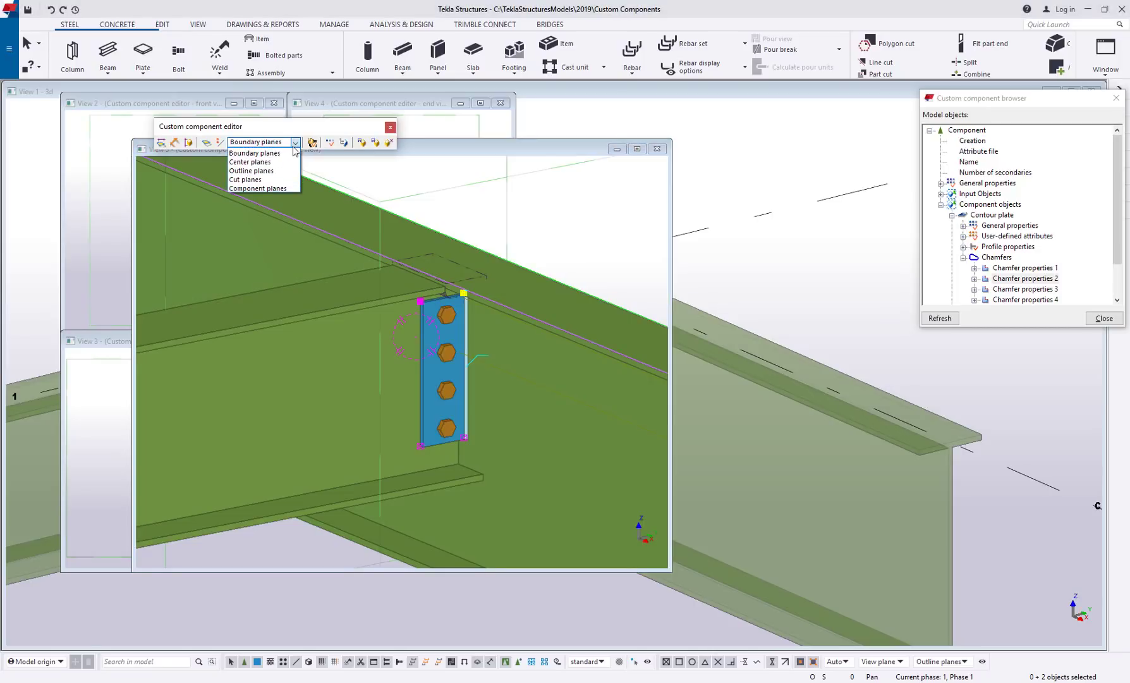
left_click(288, 153)
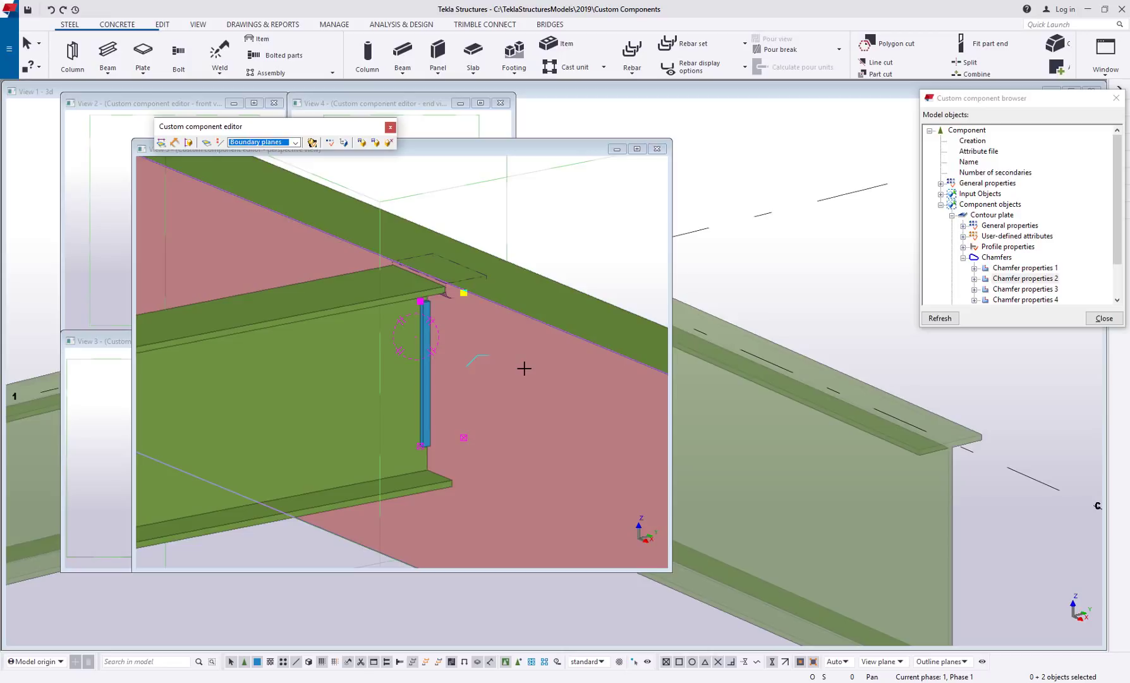
left_click(519, 355)
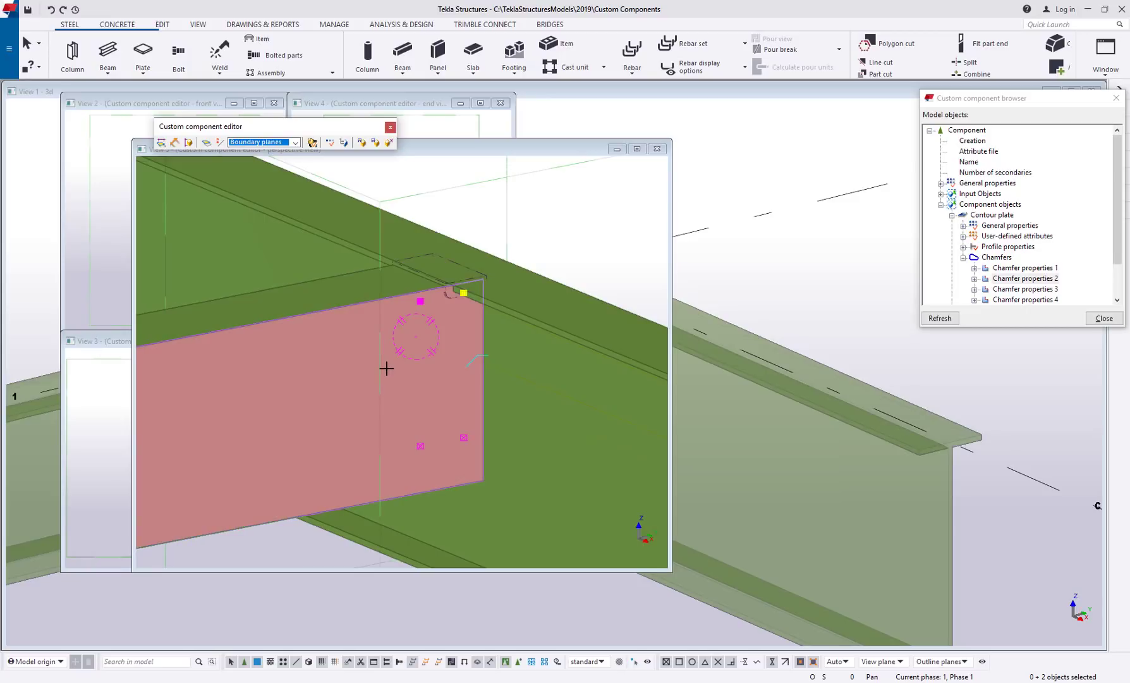
Change the editor's plane type from Boundary planes to Center planes
left_click(296, 142)
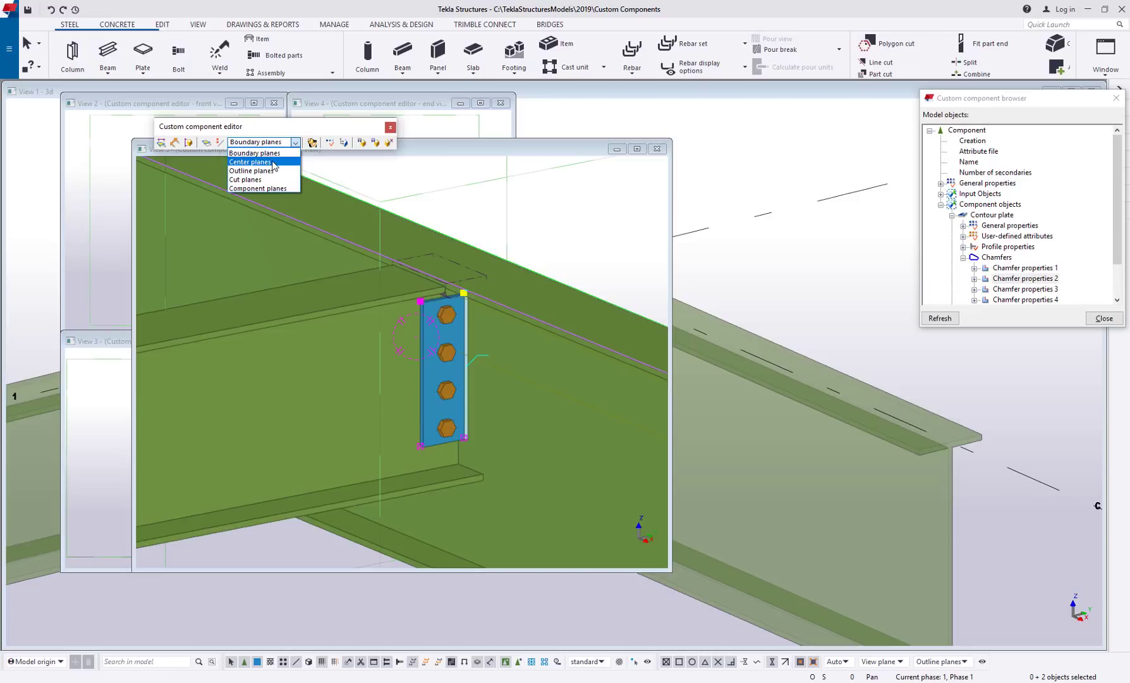
left_click(273, 163)
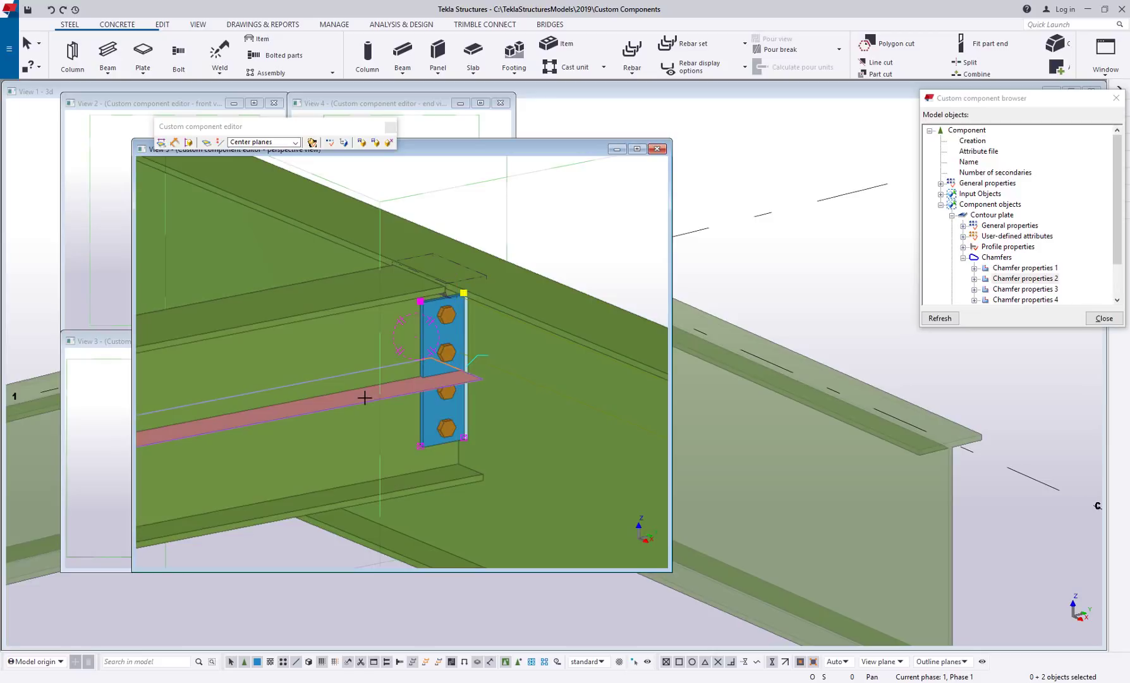
Set the plane type to Outline planes and bring the beam web forward in the view
left_click(296, 142)
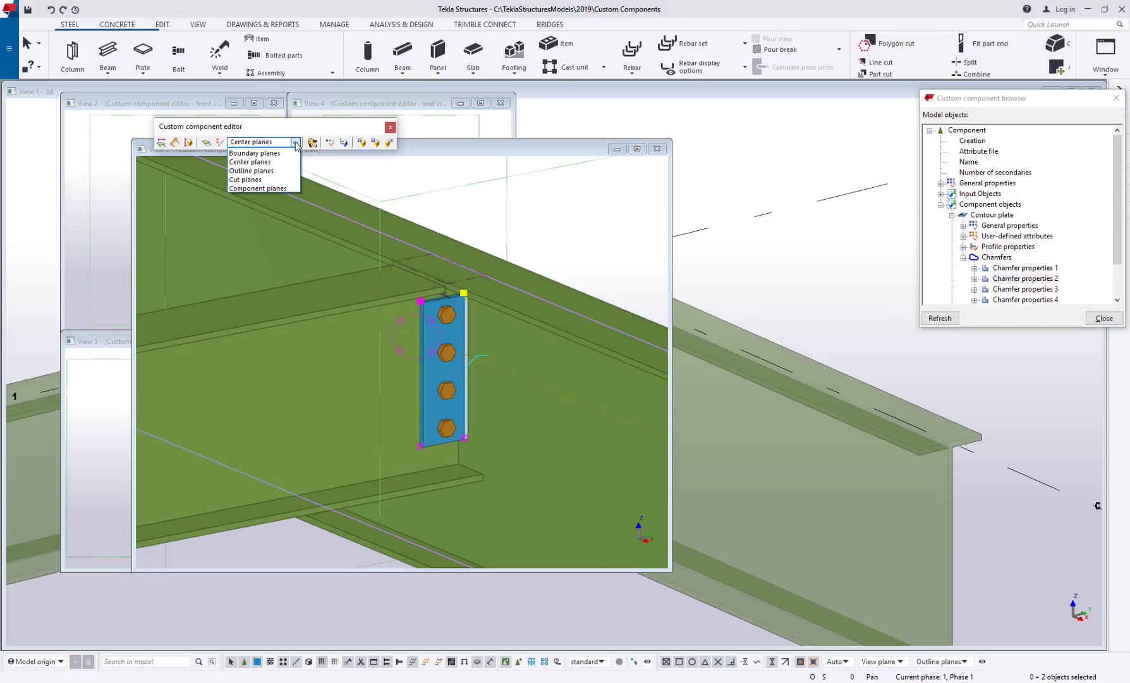
left_click(263, 171)
scroll(379, 313, "up", 2)
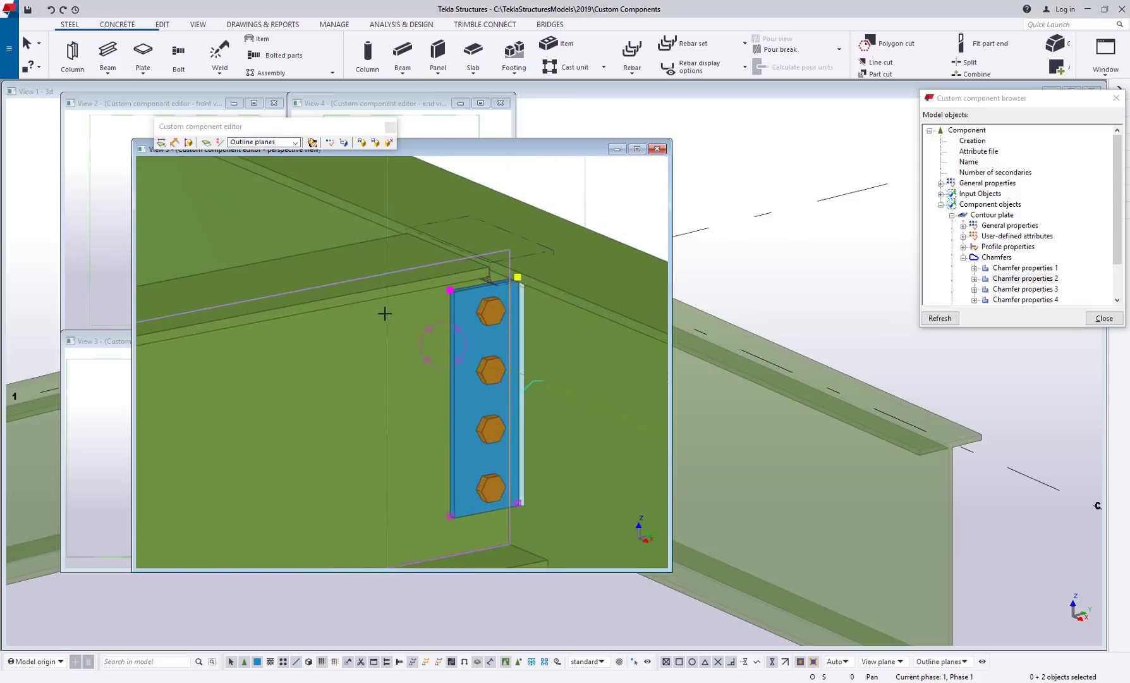
middle_click_drag(424, 285, 477, 249)
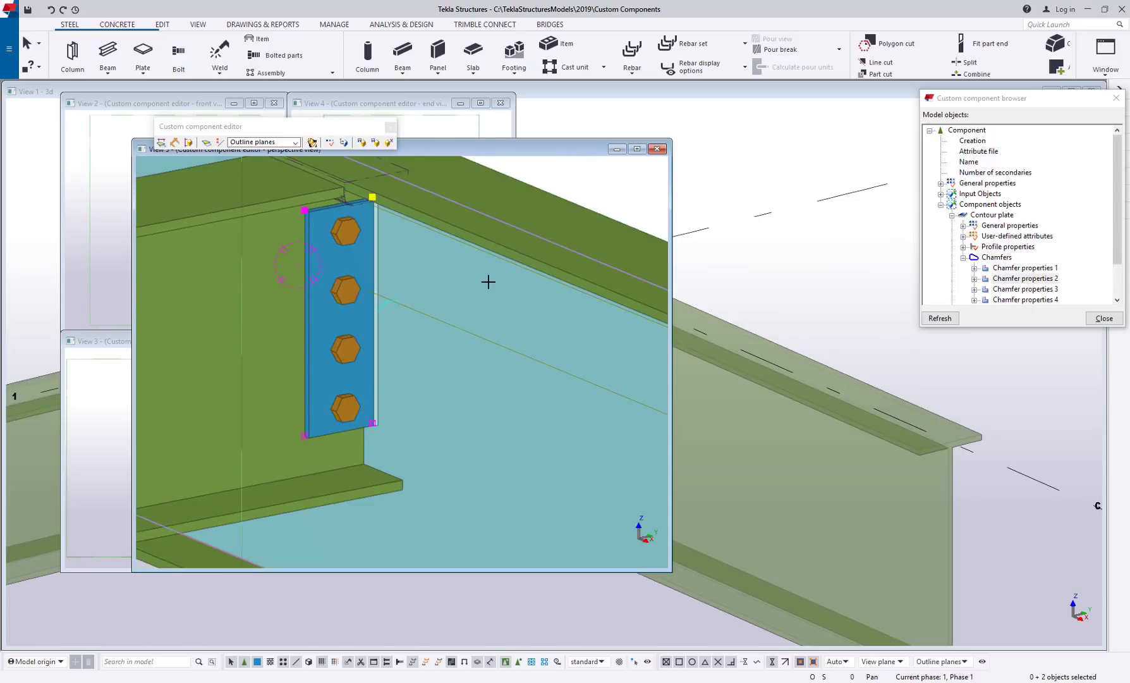
scroll(486, 293, "down", 2)
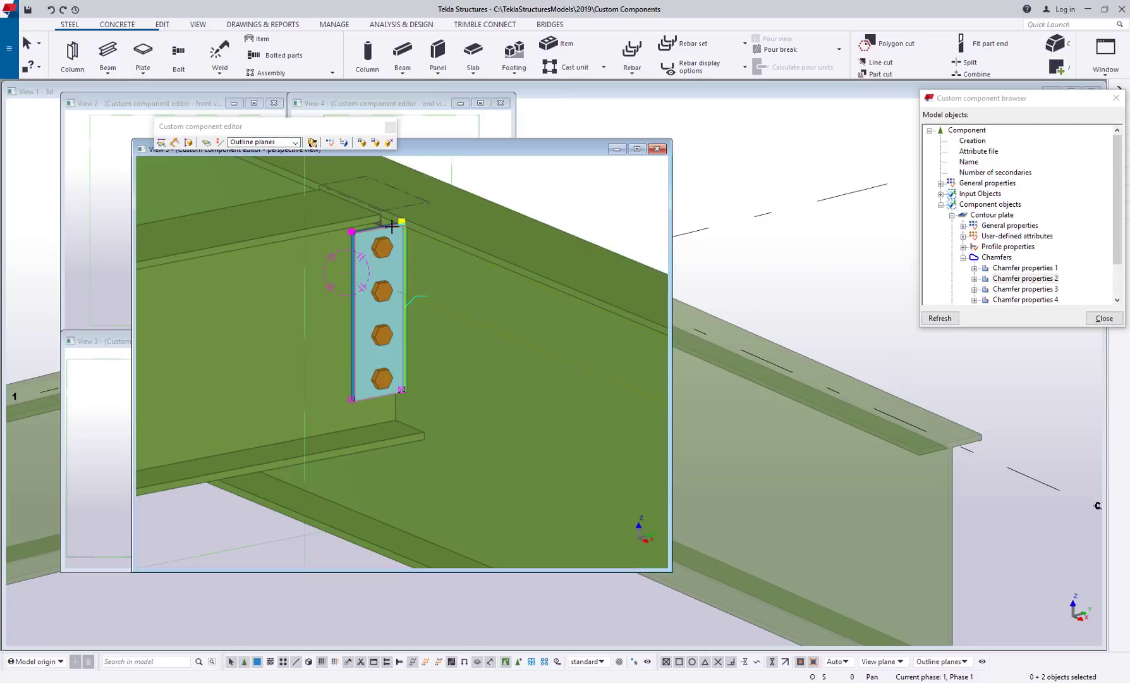
Switch the plane type to Cut planes and orbit until the bolted plate faces forward
left_click(295, 142)
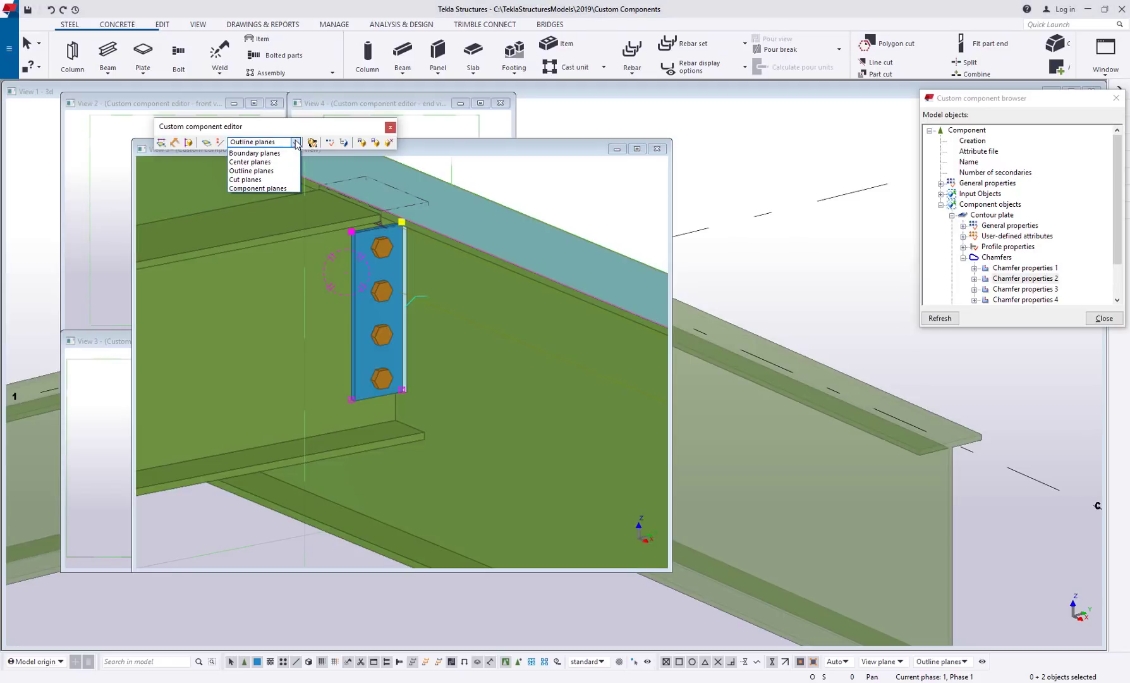
left_click(280, 182)
middle_click_drag(347, 212, 319, 283)
scroll(321, 283, "up", 4)
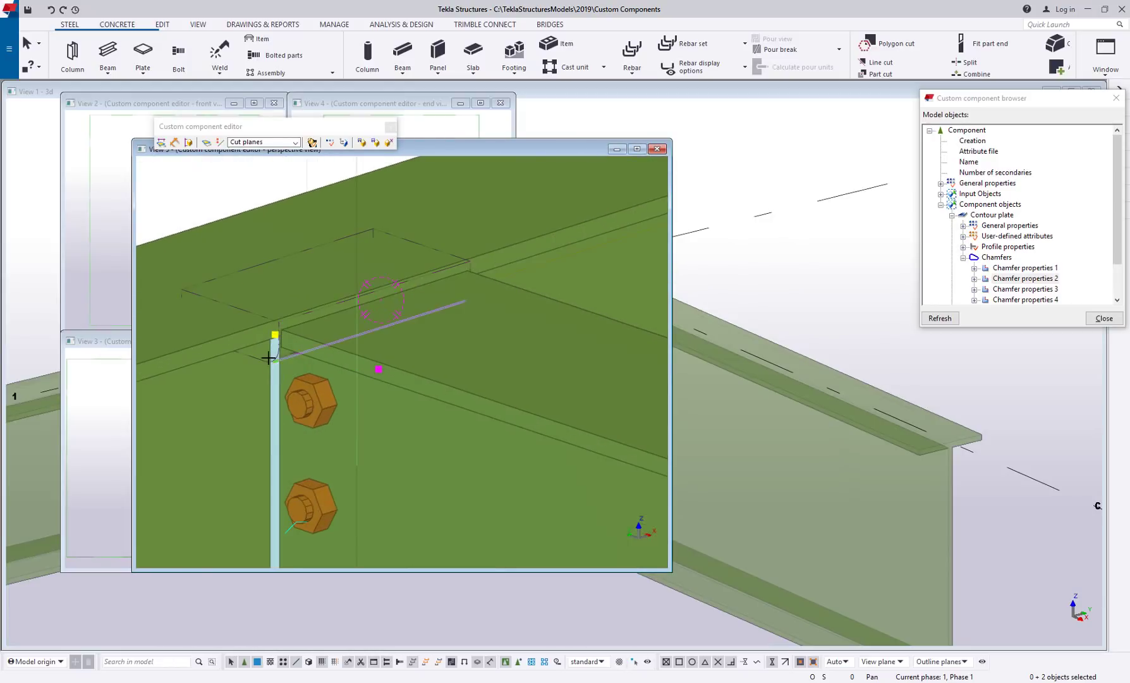
middle_click_drag(302, 293, 452, 320, "ctrl")
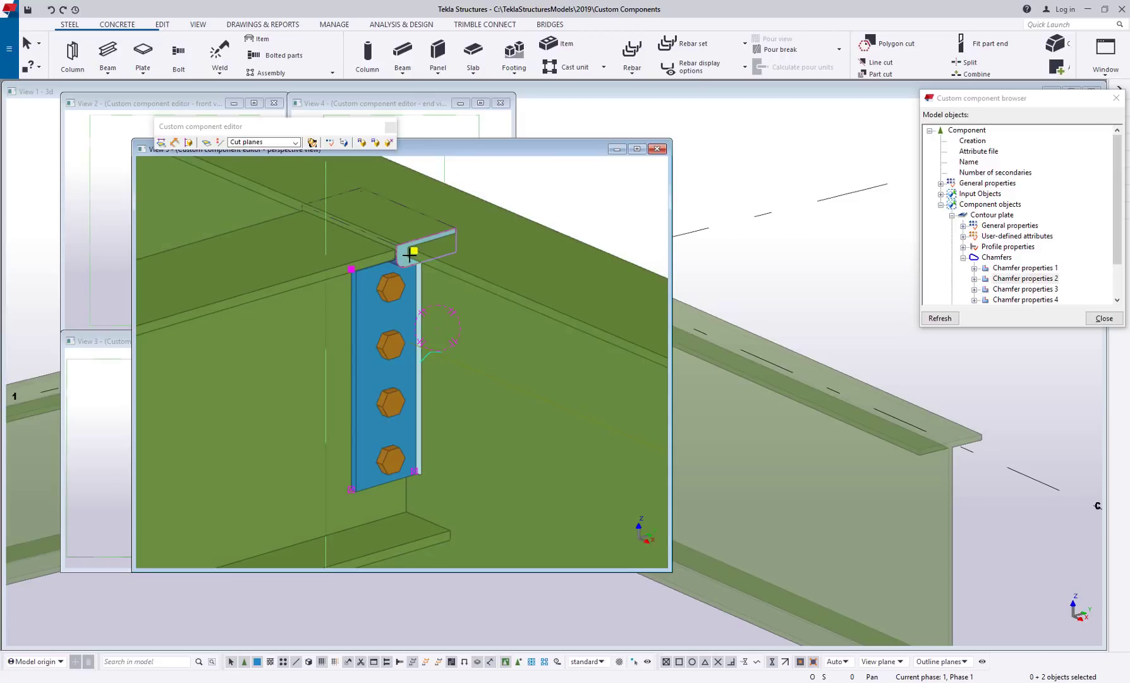
Switch the plane type to Component planes to show the planes crossing the connection
left_click(294, 141)
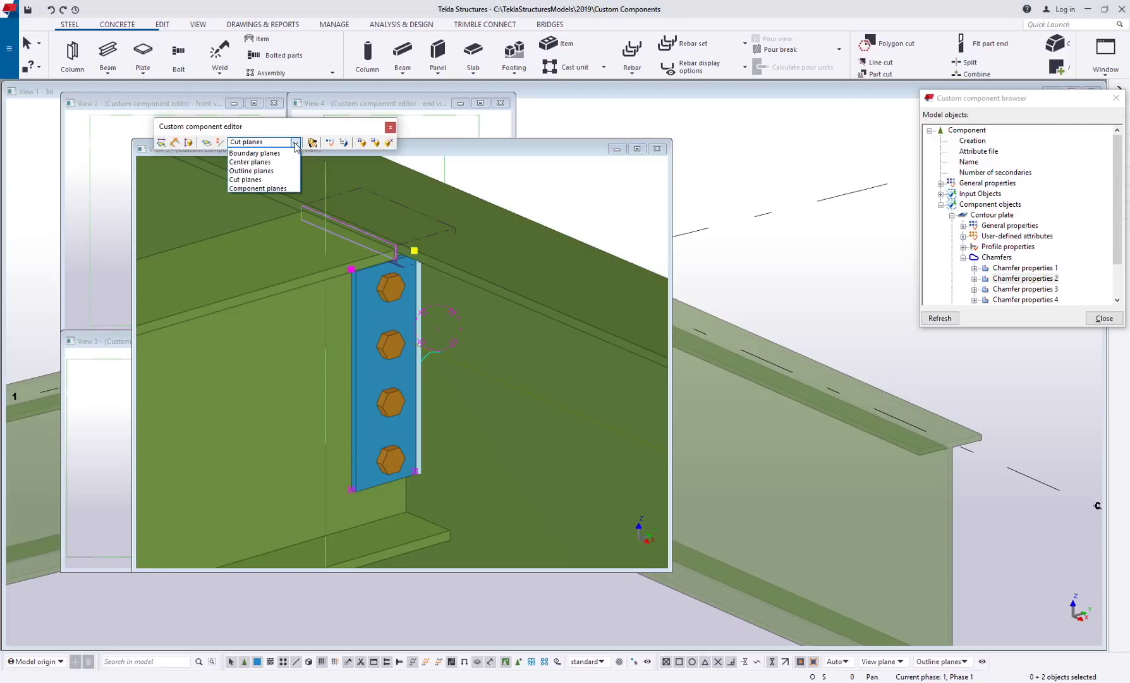
left_click(273, 189)
scroll(273, 188, "down", 4)
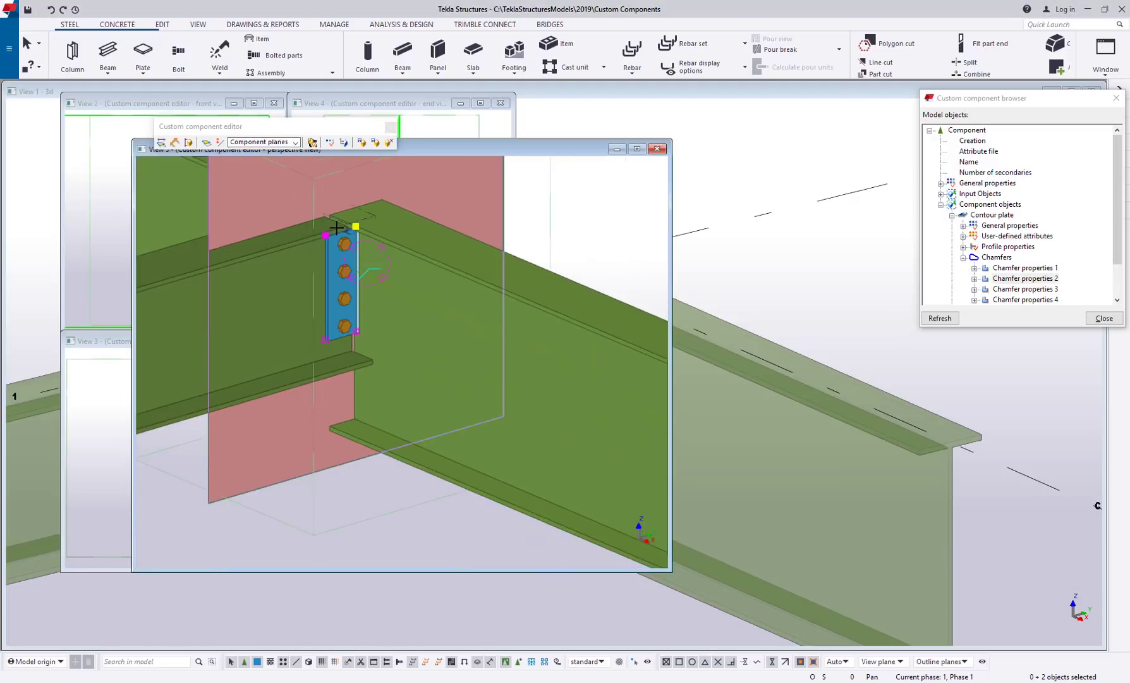
scroll(422, 303, "up", 2)
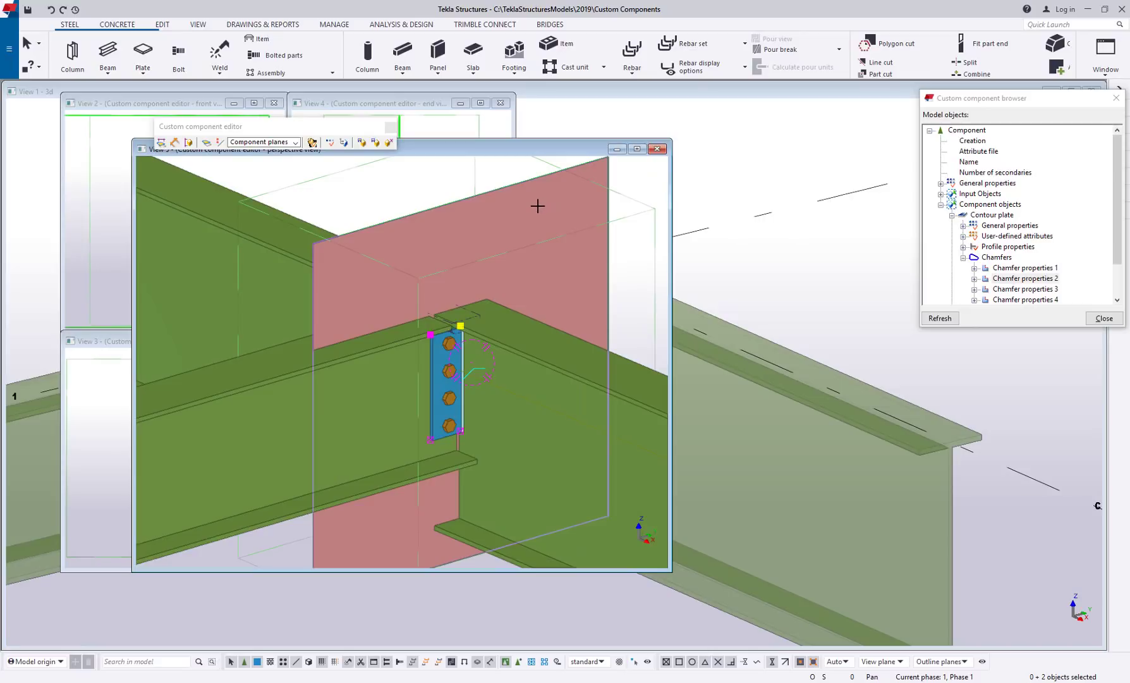
right_click(504, 222)
left_click(517, 232)
left_click(312, 142)
left_click(771, 194)
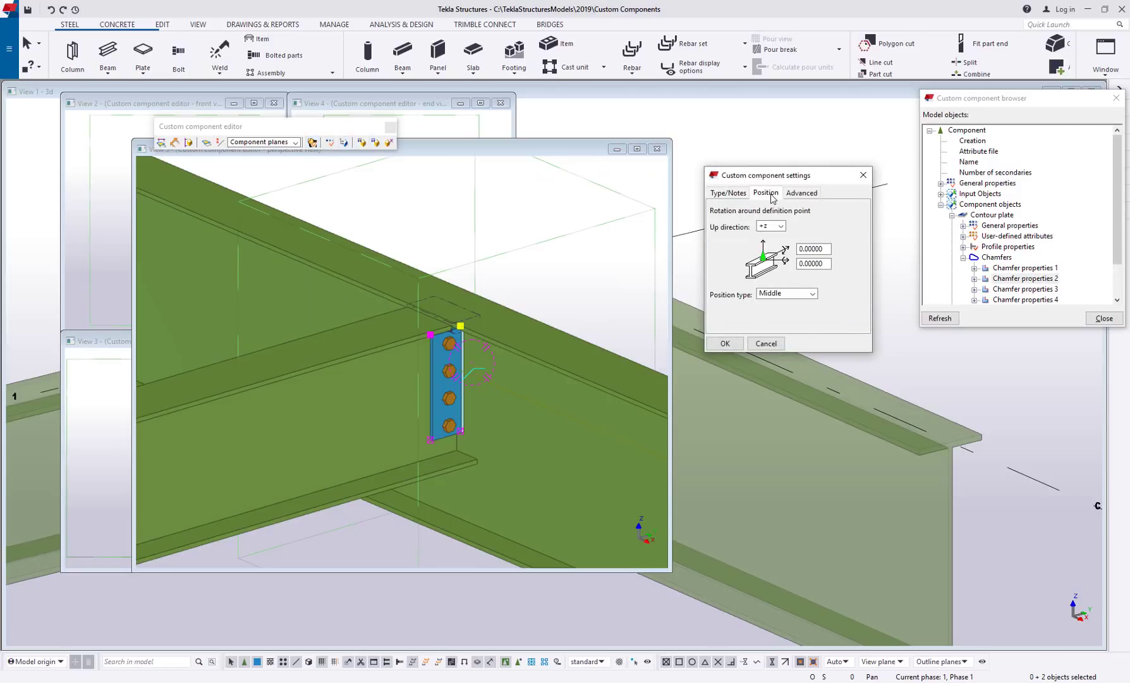
left_click_drag(763, 176, 556, 172)
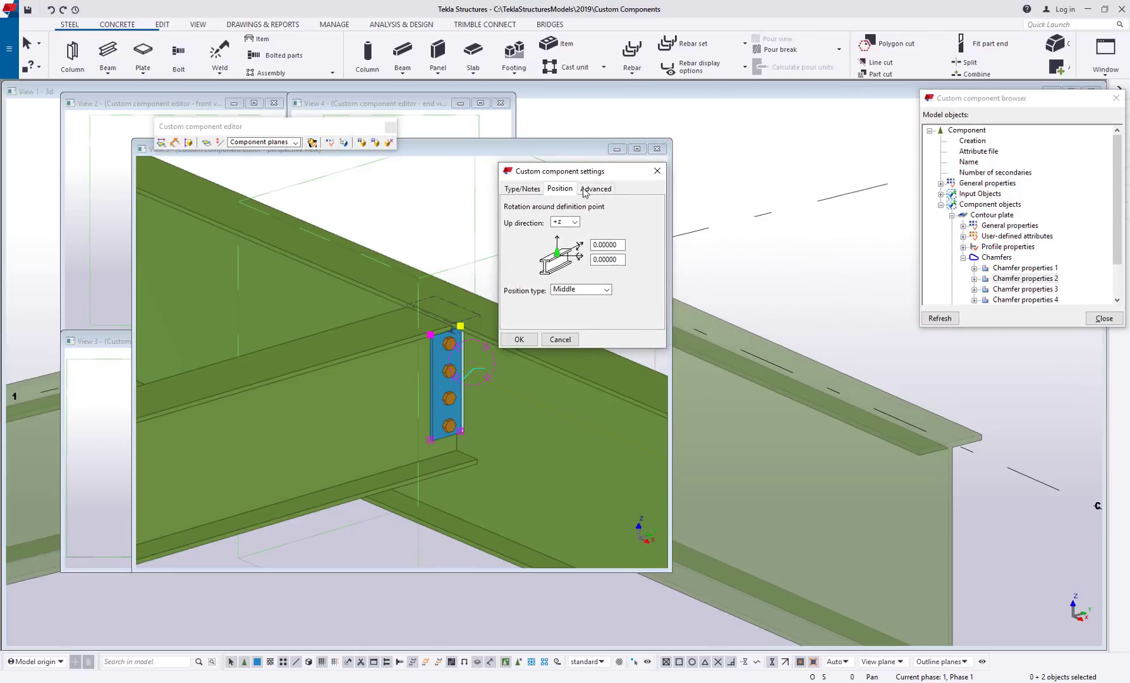
left_click(607, 290)
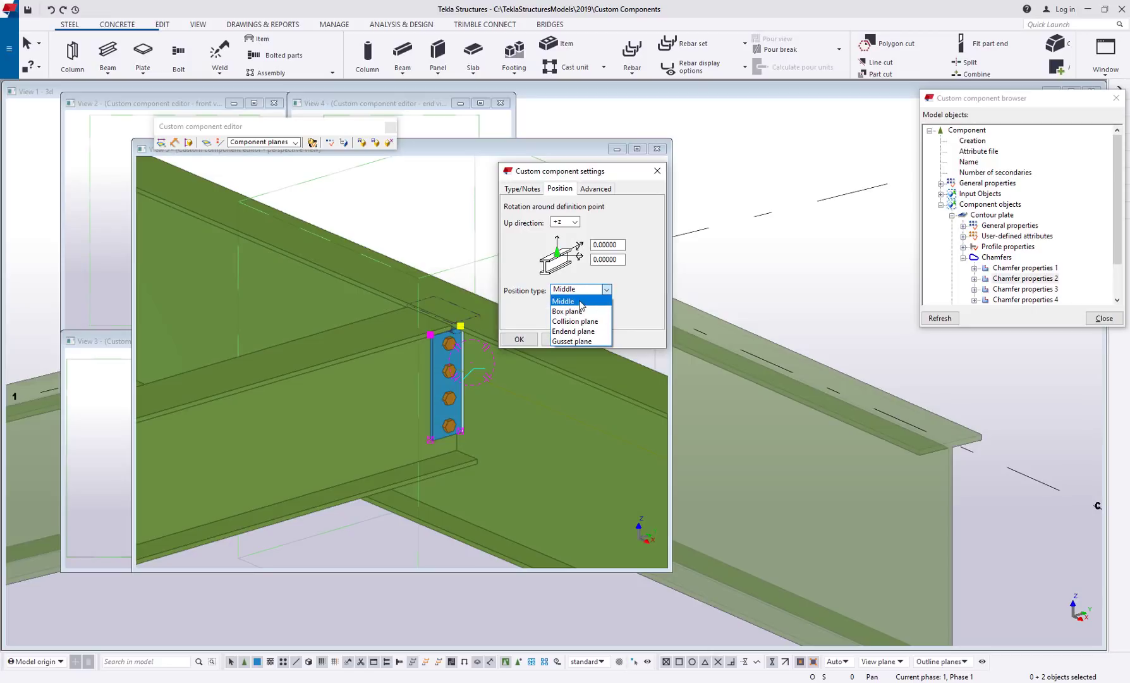
left_click(657, 171)
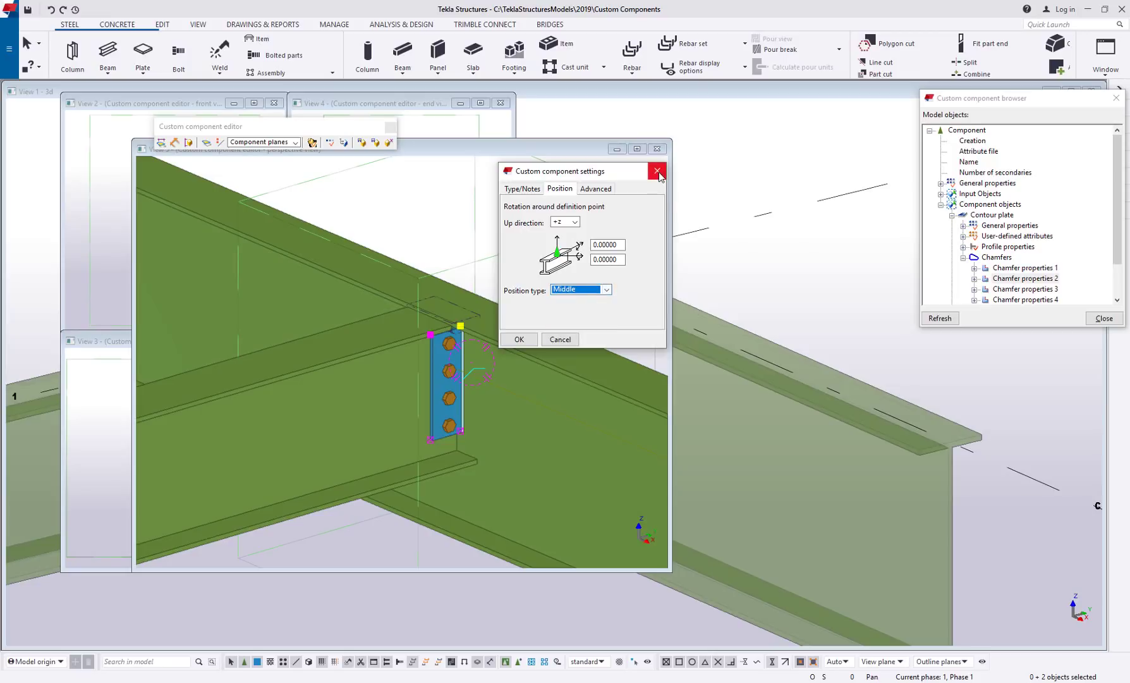
left_click(657, 170)
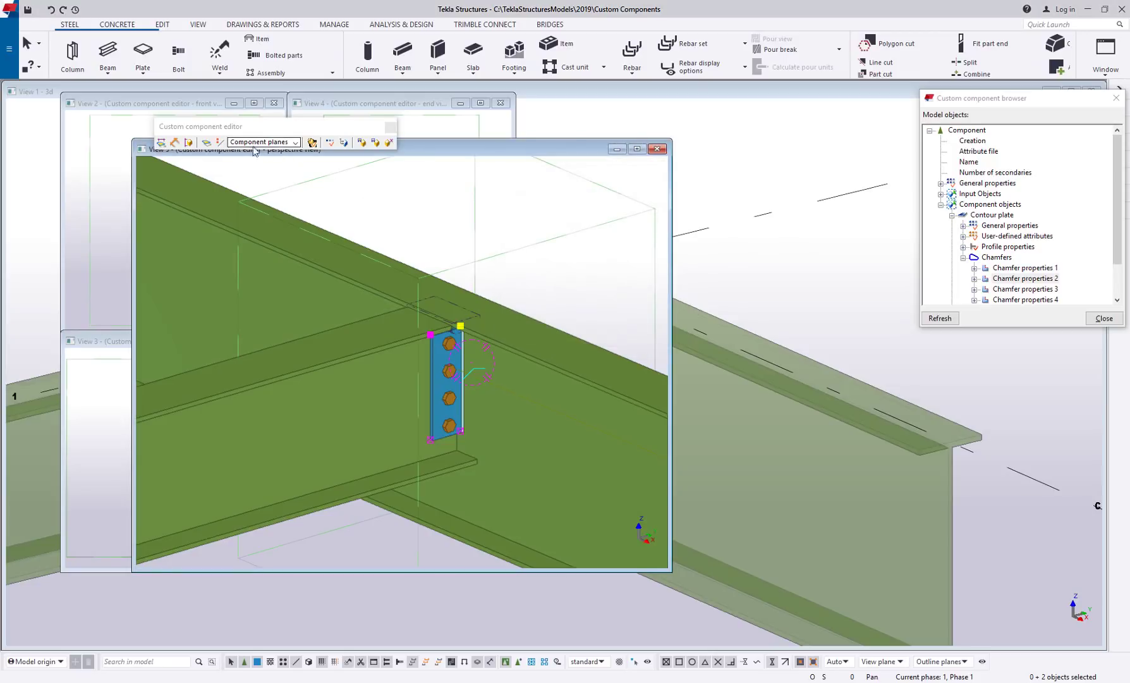
Start Bind to Plane on the bolted plate, then interrupt the face picking
right_click(449, 341)
left_click(499, 536)
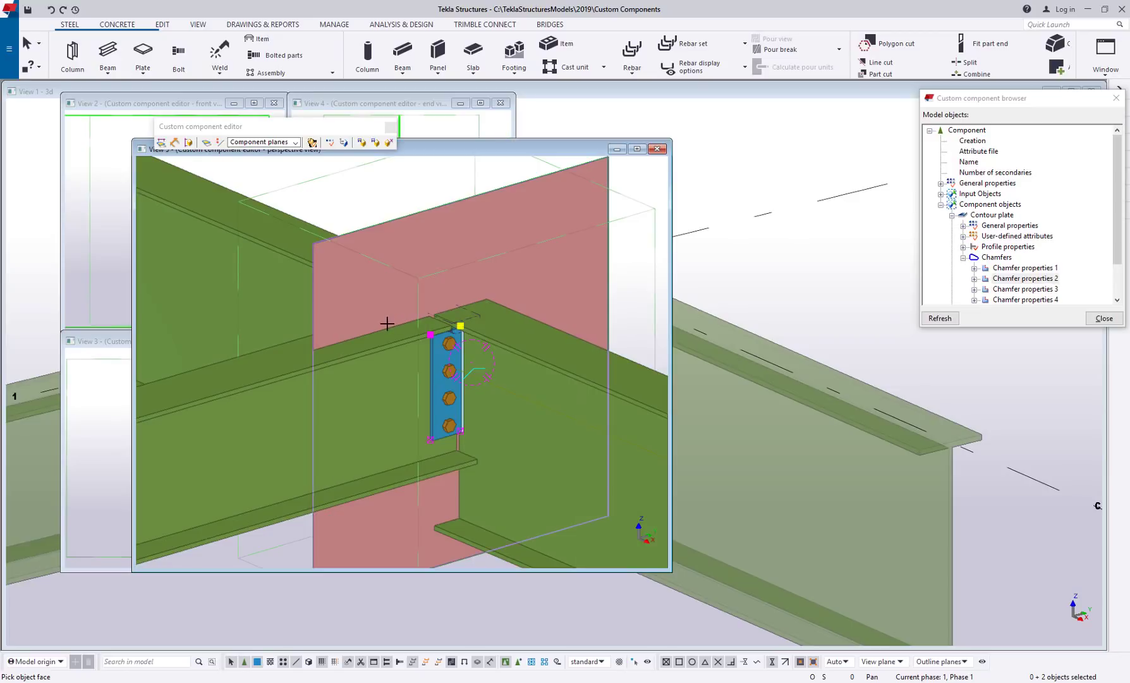
right_click(395, 195)
left_click(417, 201)
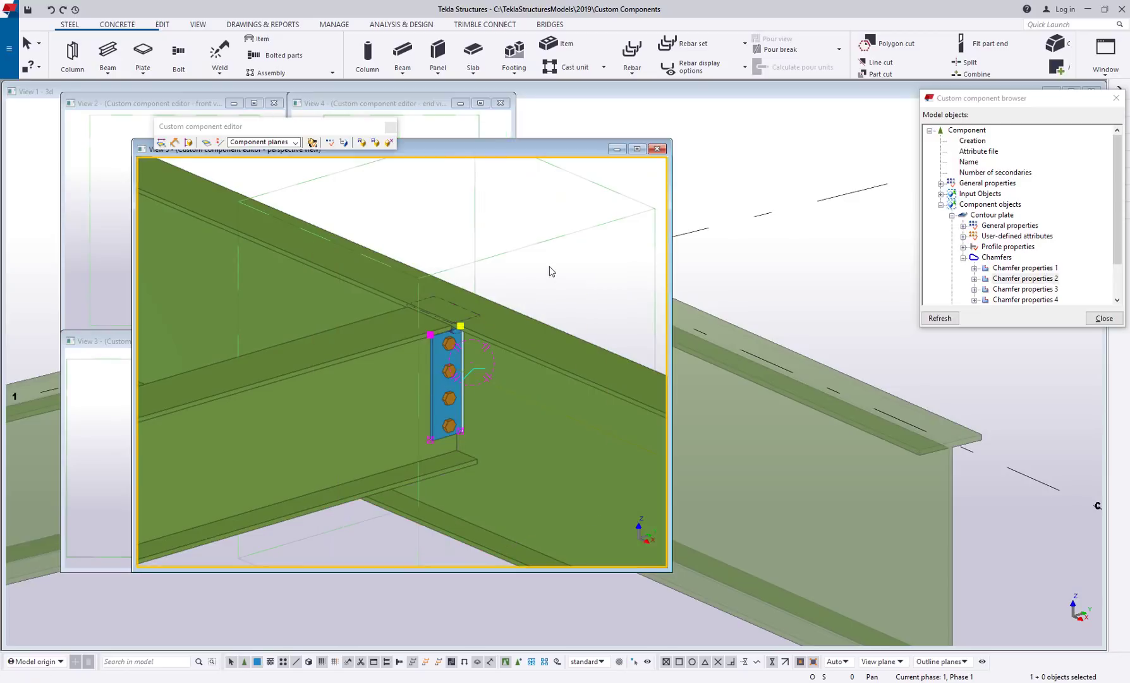
Select the PL3/8 plate's corner handle and list the available plane types
scroll(454, 362, "up", 4)
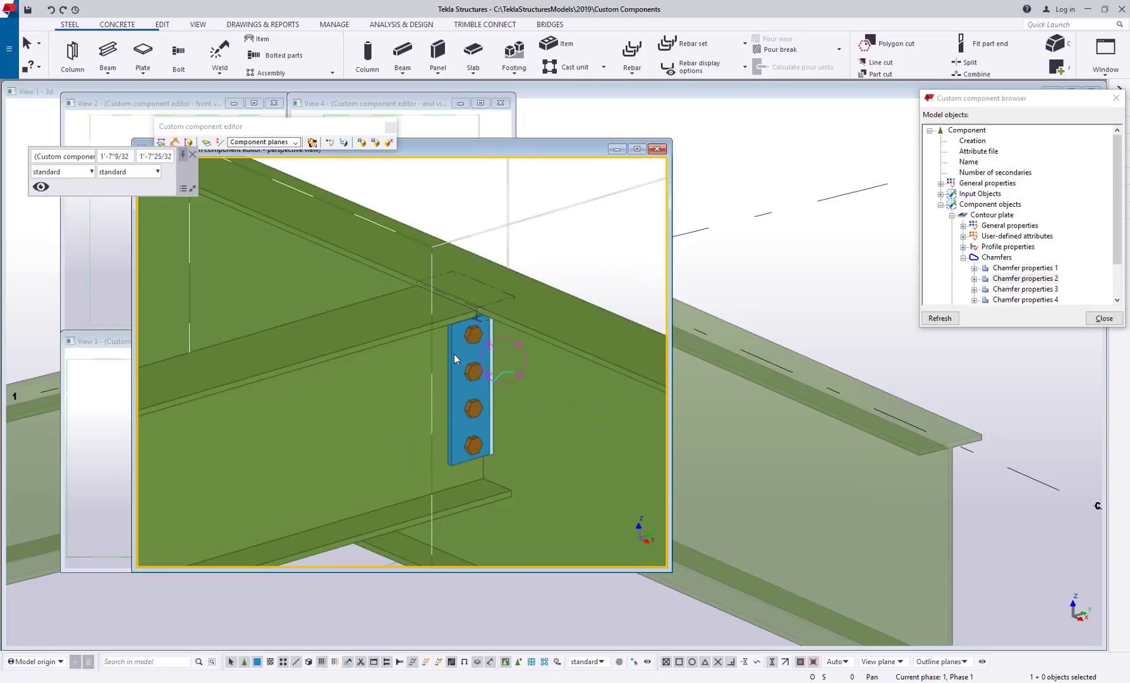
left_click(455, 355)
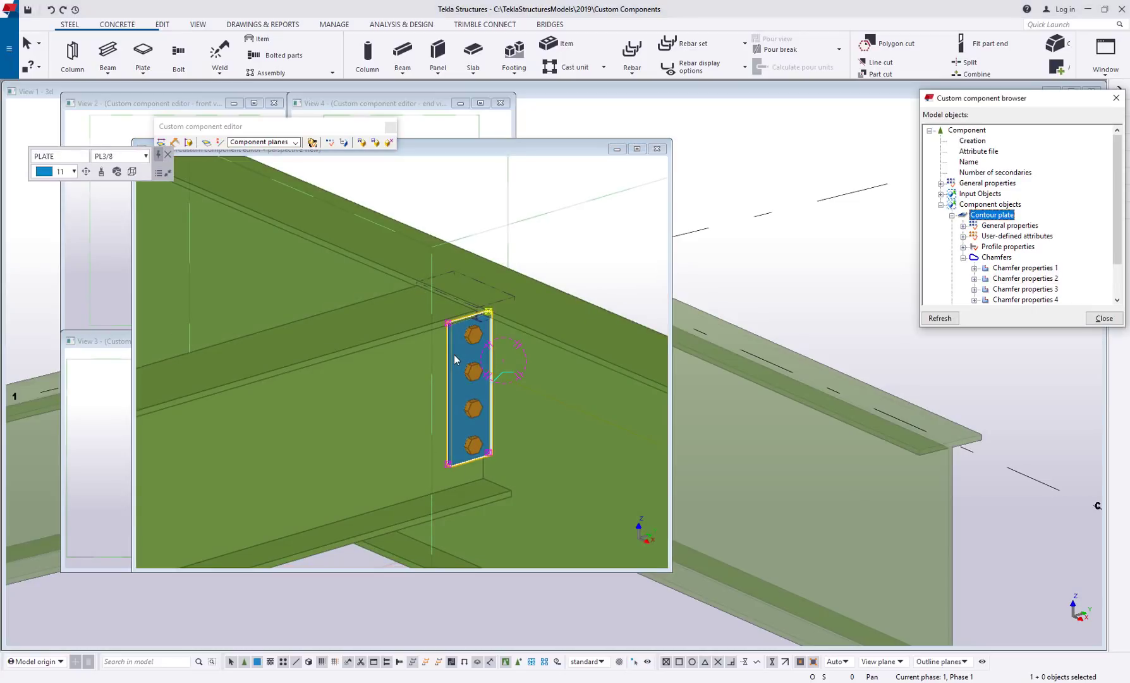
left_click(522, 345)
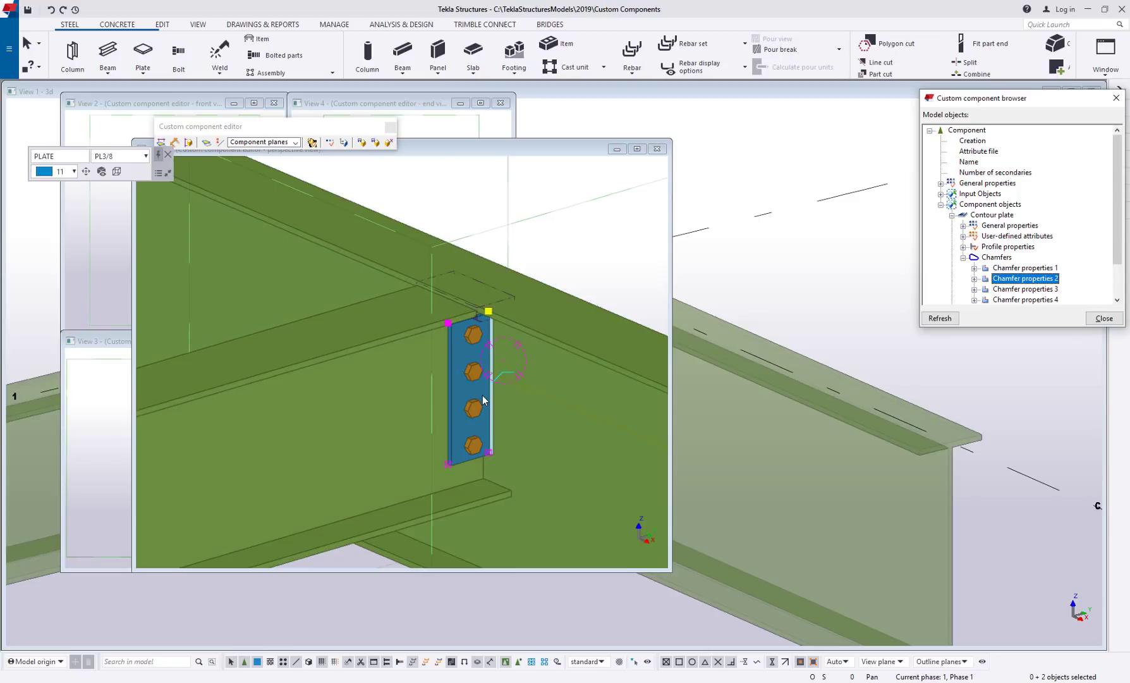
left_click(295, 143)
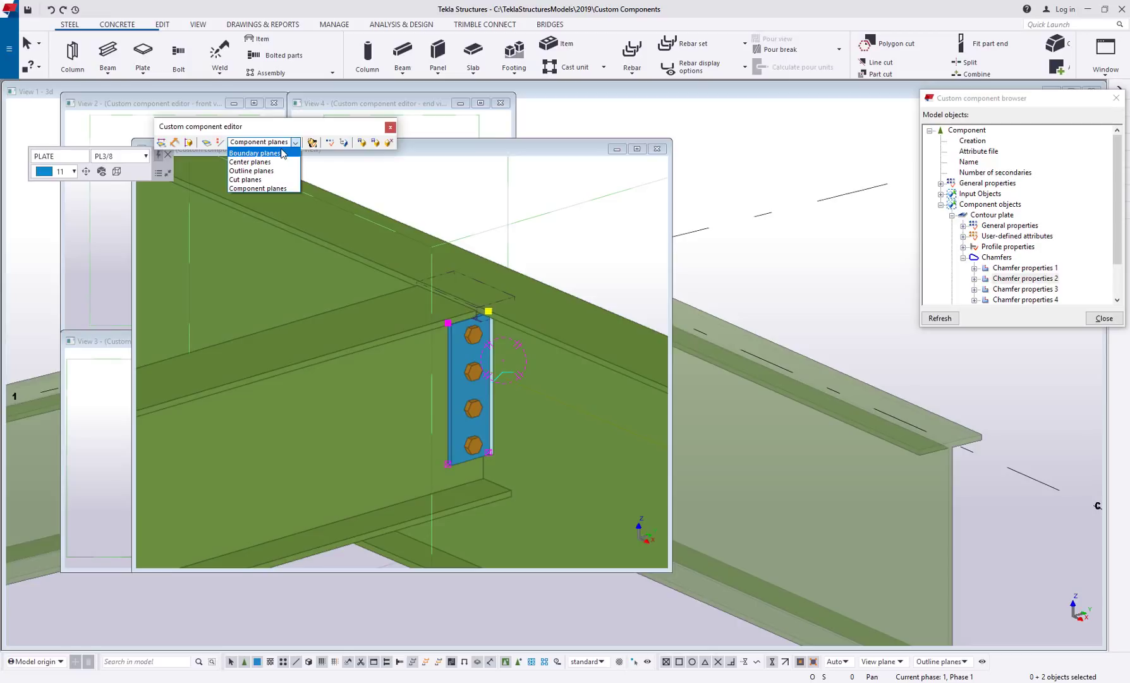
Bind the plate's top handles to the beam's top flange face, giving two 2" distance dimensions
left_click(282, 154)
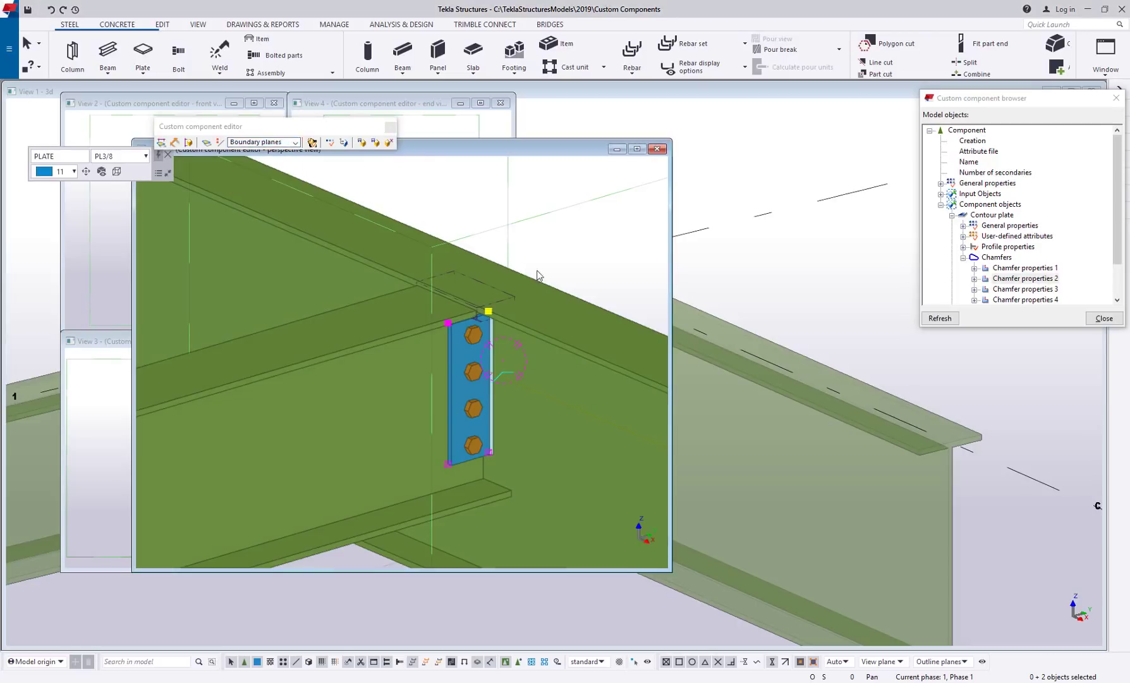
right_click(557, 233)
left_click(643, 432)
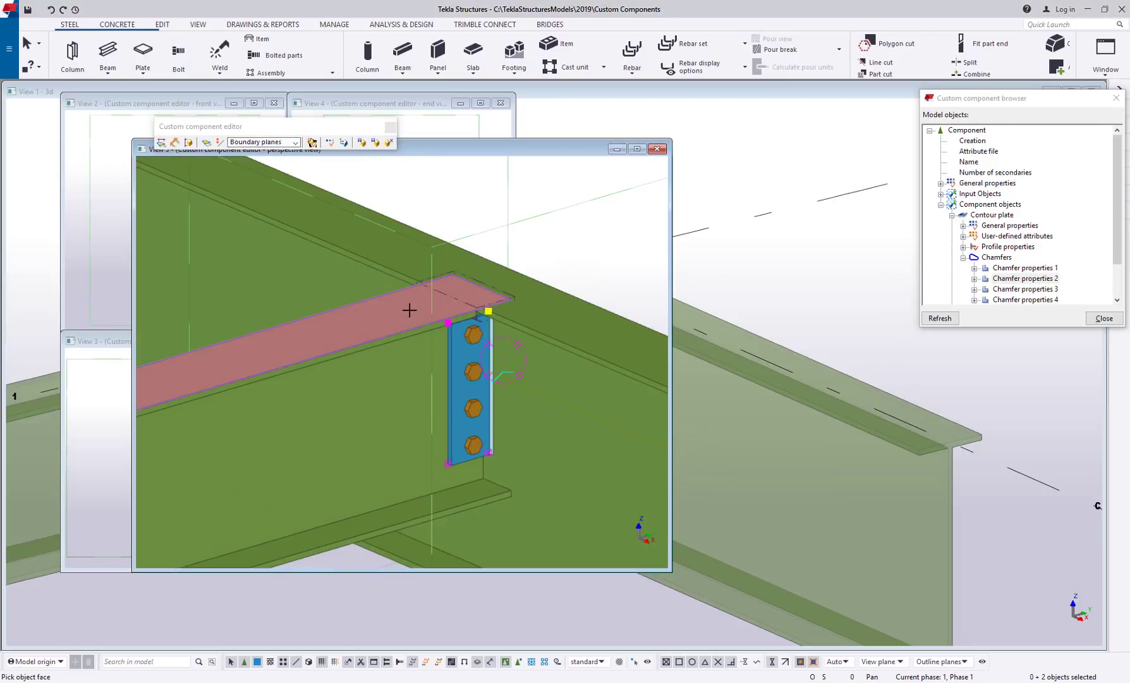
left_click(410, 309)
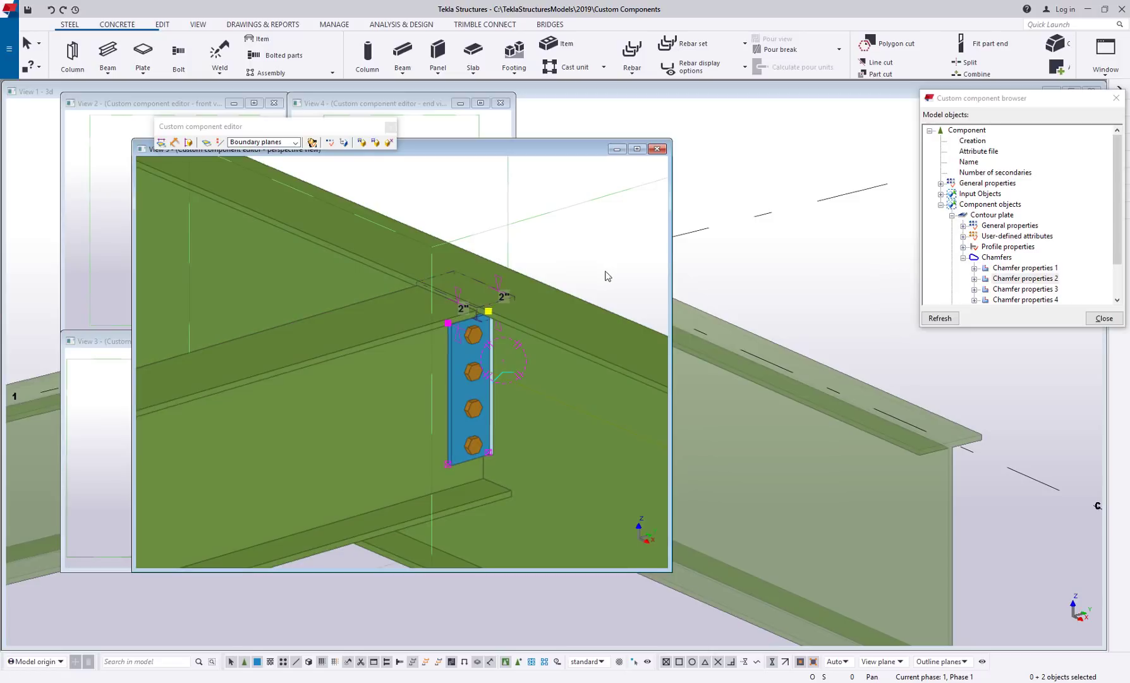
scroll(506, 300, "up", 2)
scroll(506, 300, "up", 1)
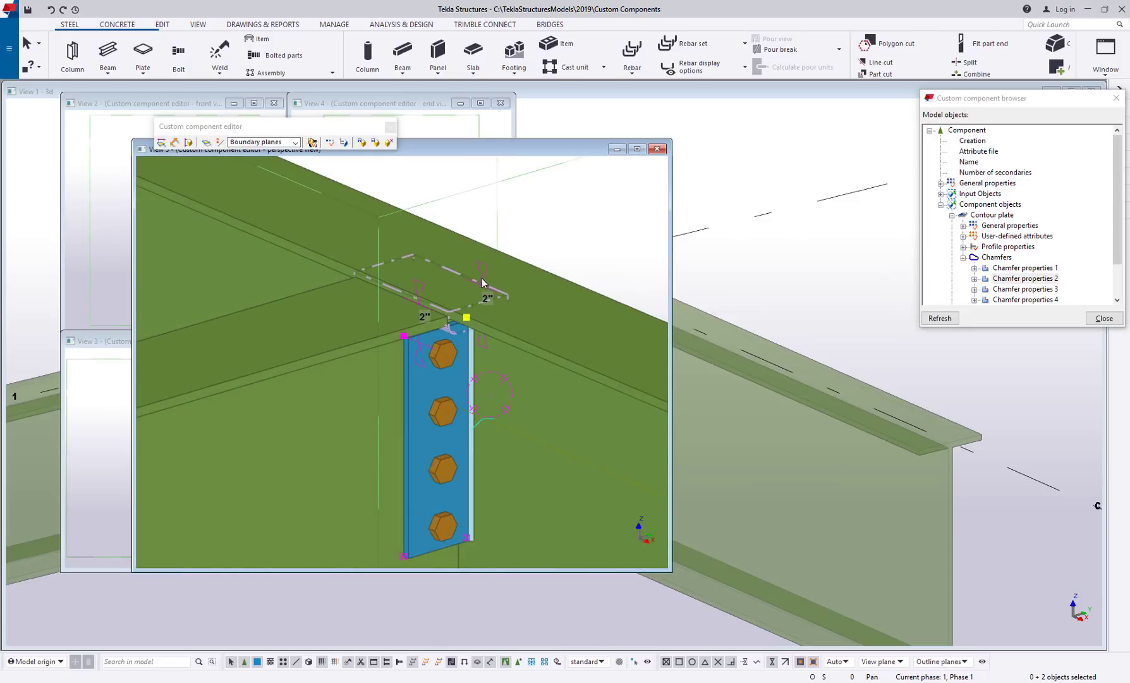
scroll(480, 281, "down", 1)
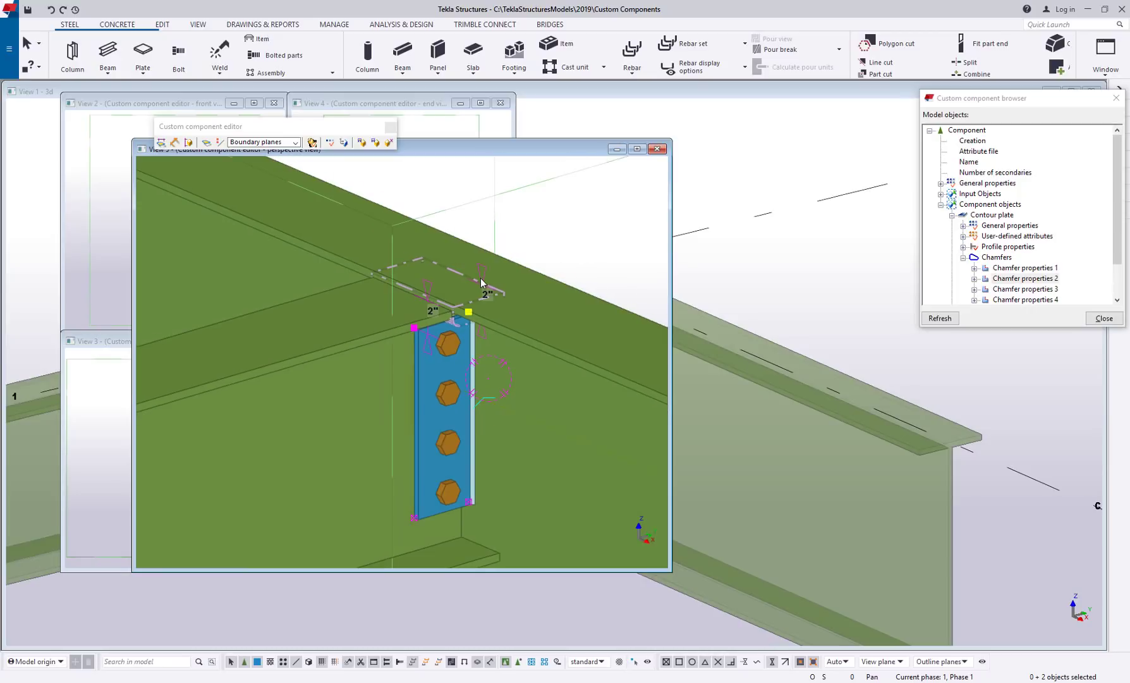
Show the Variables list and check that D1 and D2 are 2" Length distances
left_click(330, 143)
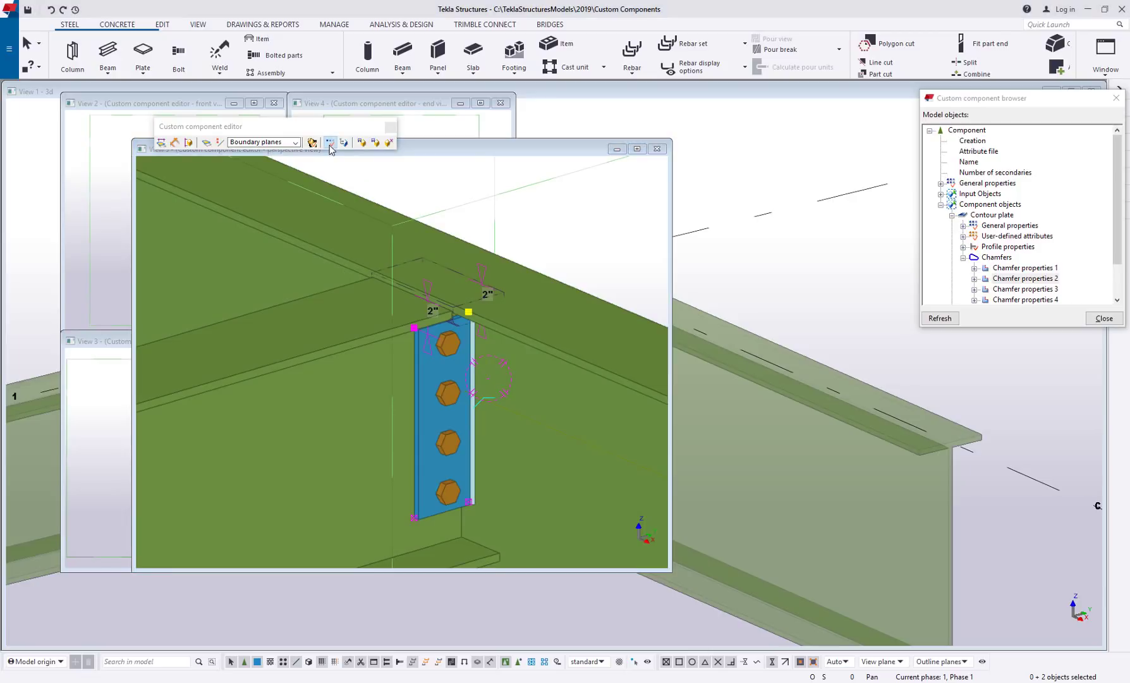
left_click_drag(1129, 115, 313, 179)
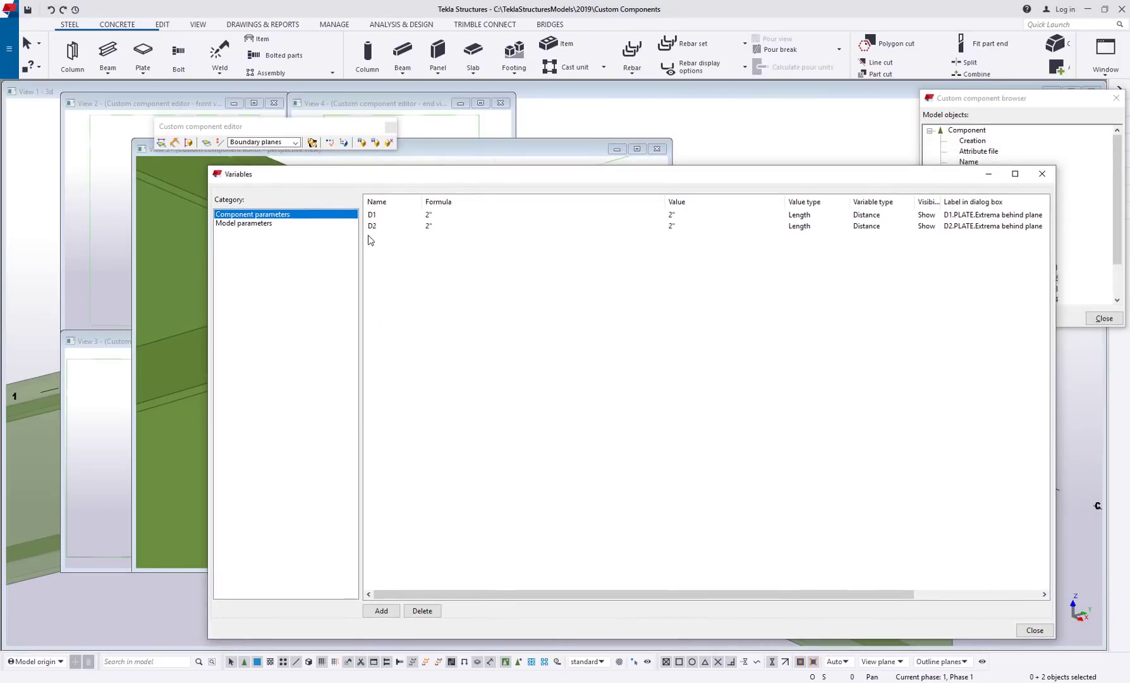
left_click(443, 215)
left_click(442, 230)
left_click(813, 231)
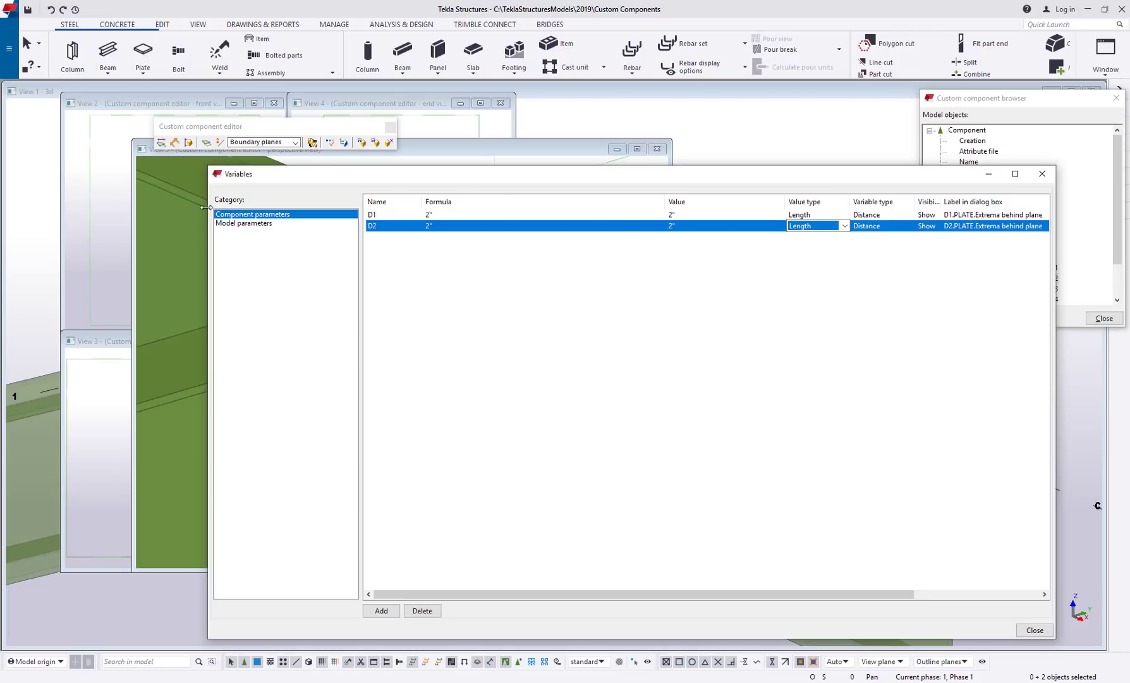
Move the Variables list off the model and try D1 at 3", then 2"
left_click_drag(208, 207, 582, 227)
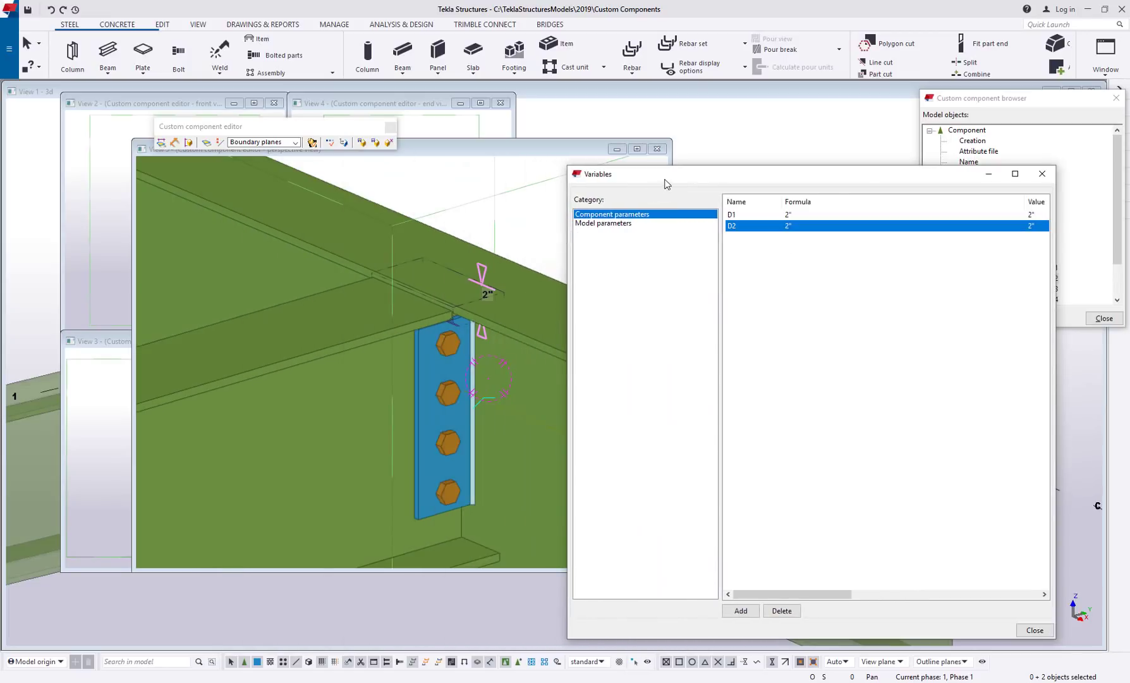
left_click_drag(667, 180, 699, 187)
scroll(464, 353, "up", 2)
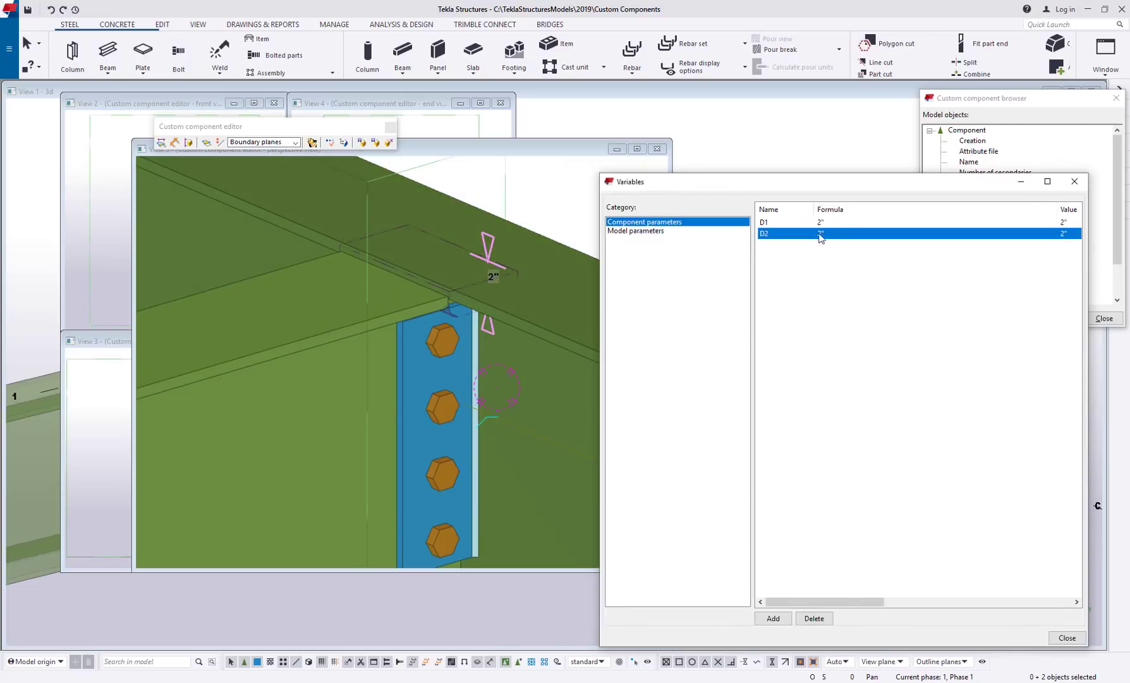
key("Up")
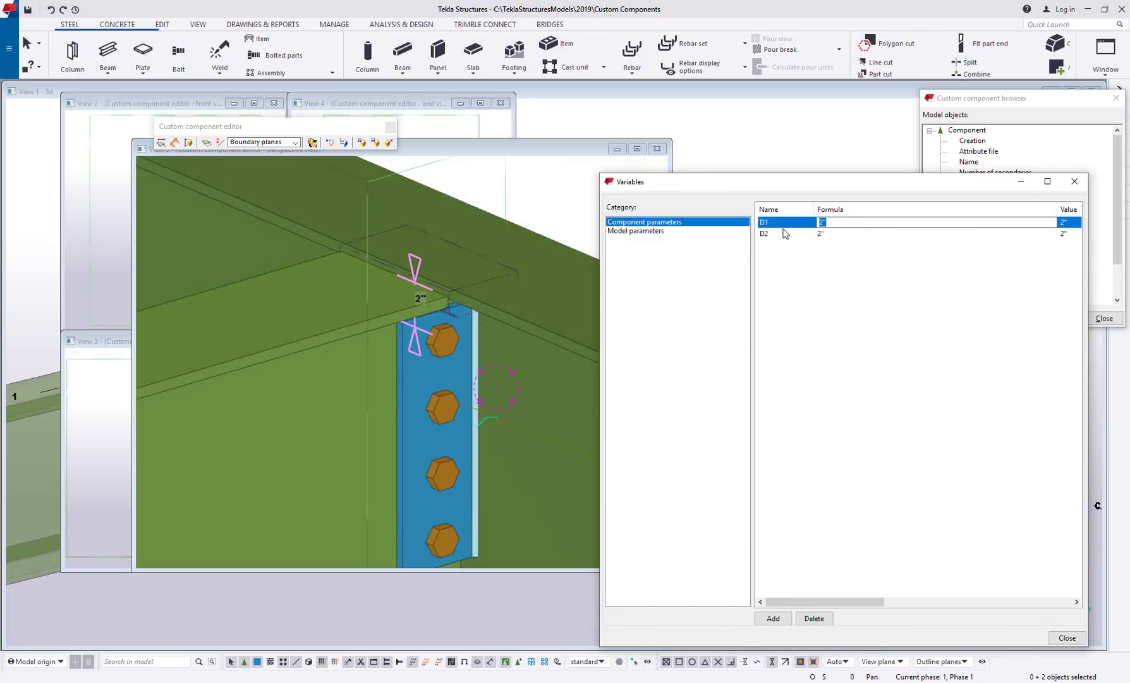
type("3")
middle_click_drag(461, 342, 632, 329, "ctrl")
left_click(833, 222)
type("2")
left_click(801, 232)
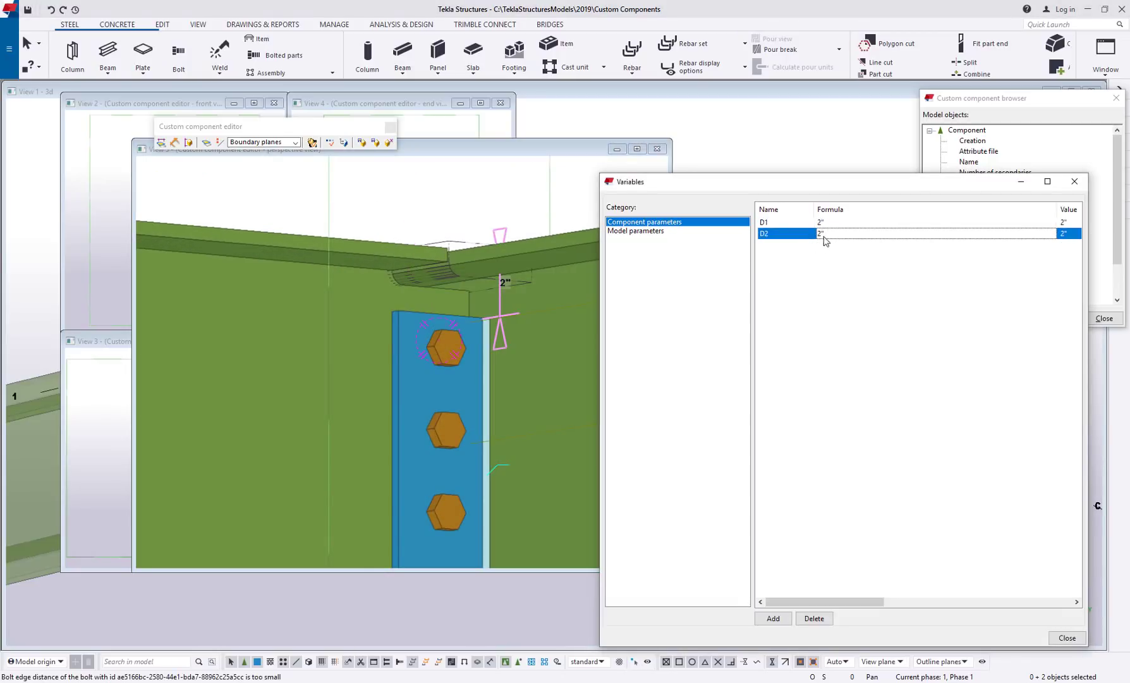
Set D2 and D1 both to 1" to test the plate
left_click(829, 233)
type("1")
key("Return")
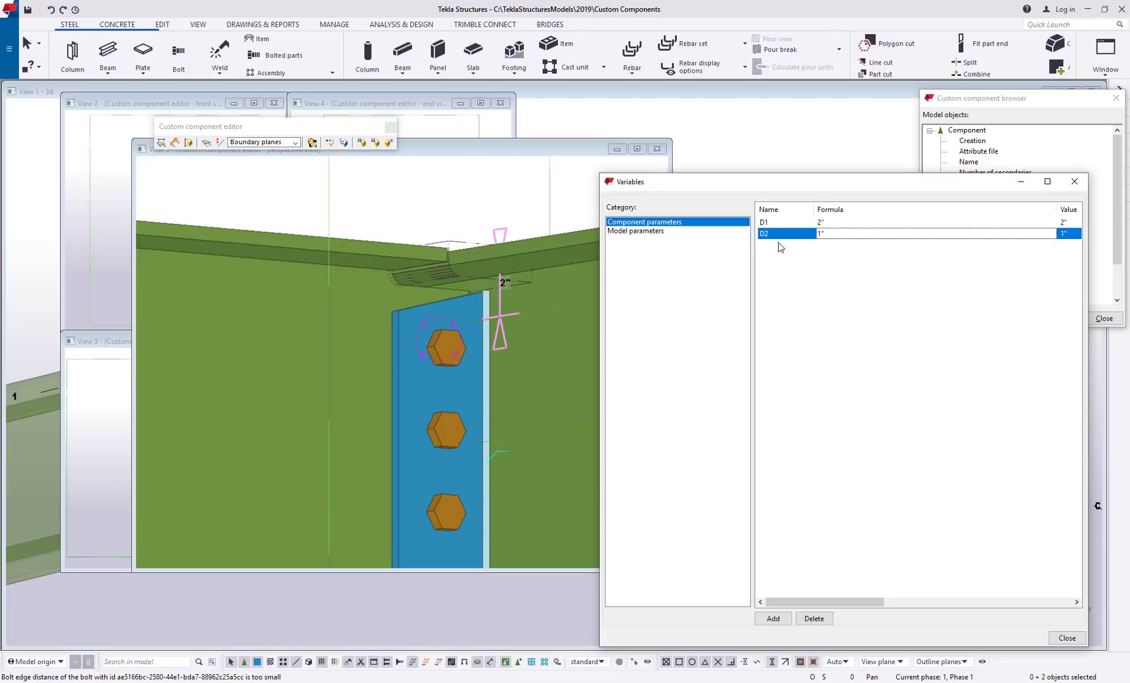
left_click(830, 227)
type("1")
key("Return")
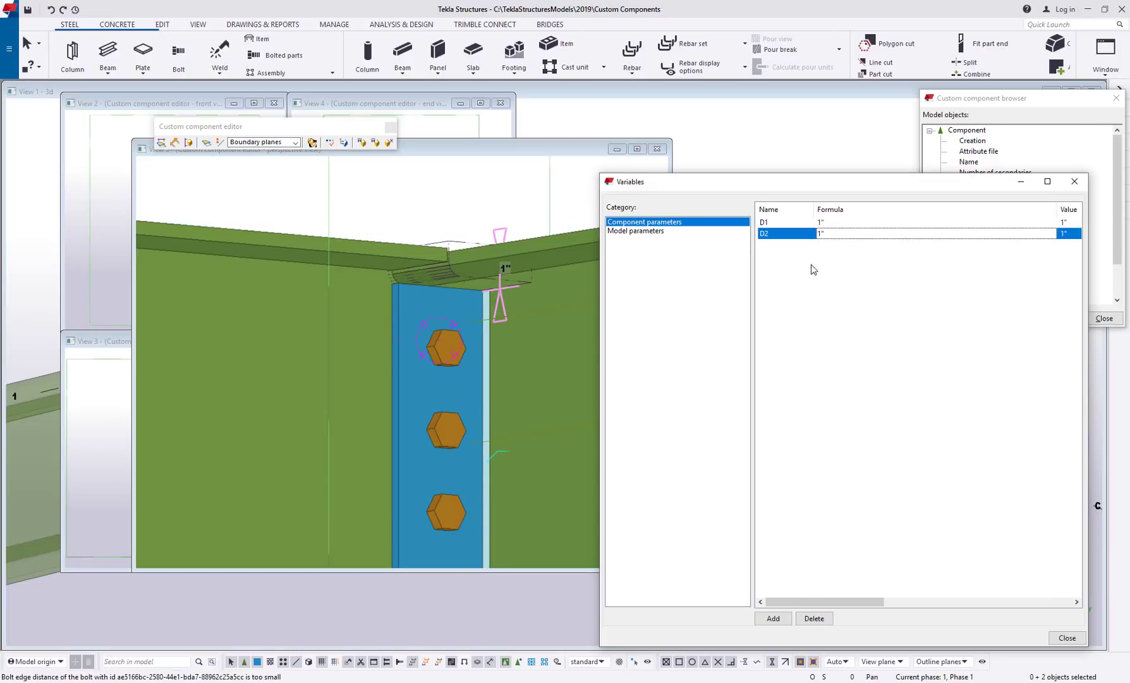
Restore both D1 and D2 to 2"
left_click(837, 226)
type("2")
key("Return")
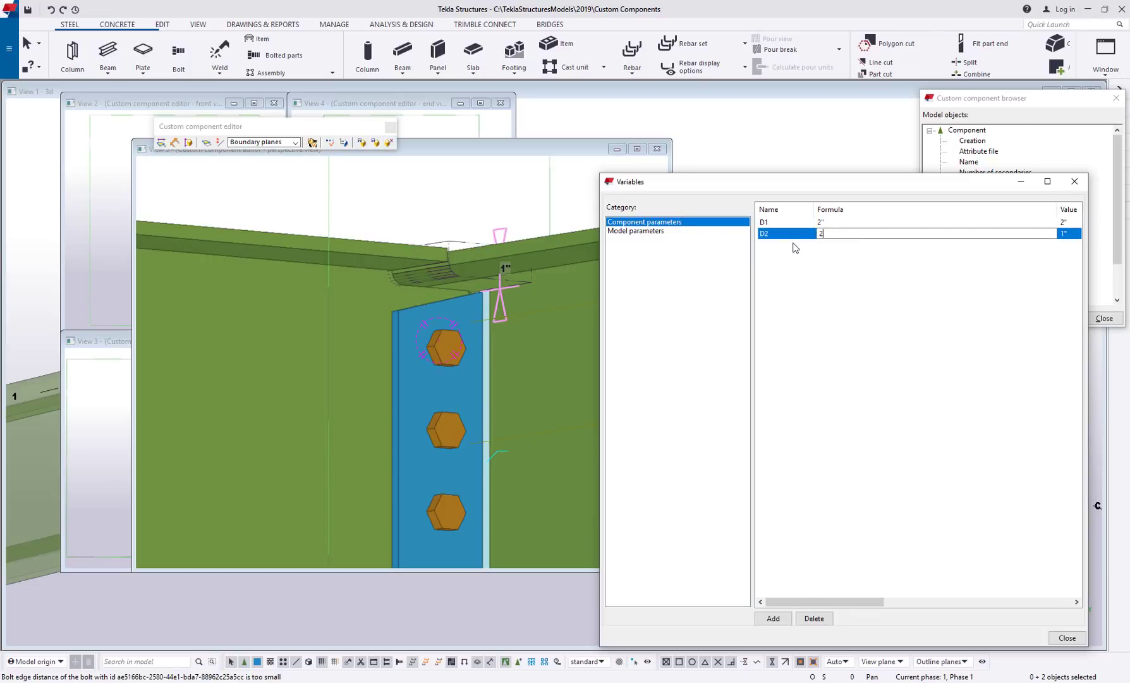
type("2")
key("Return")
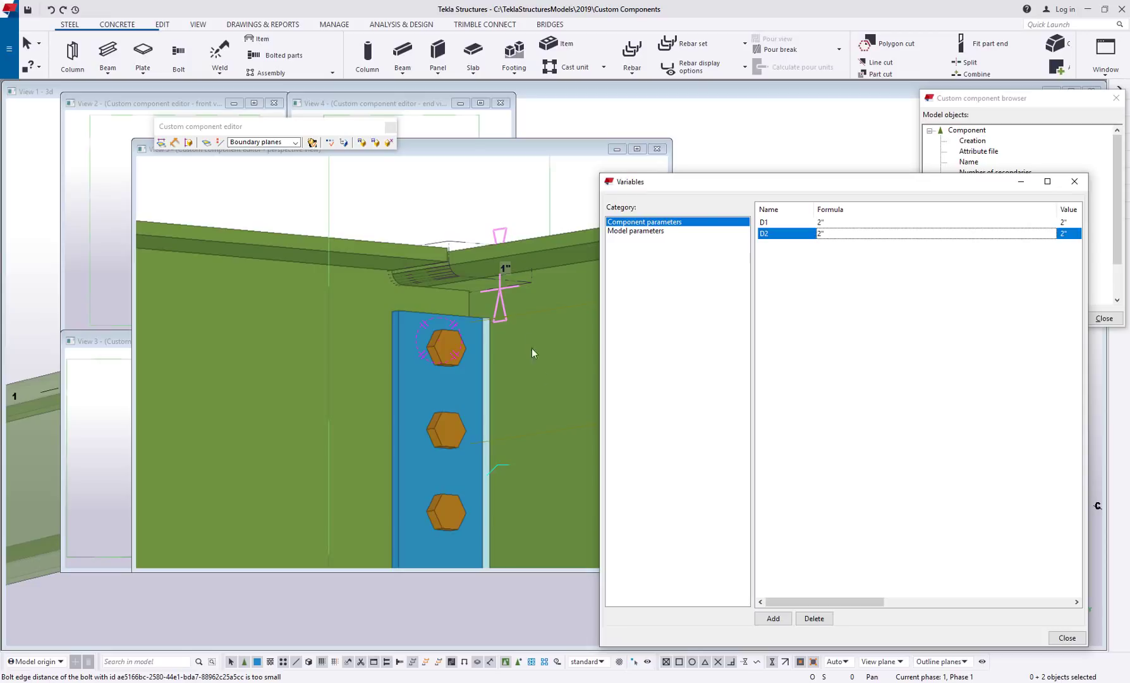
Bind the plate's bottom handles to the beam face, adding D3 and D4 of 1'-1"1/2
left_click(471, 392)
scroll(435, 327, "down", 2)
middle_click_drag(434, 328, 372, 245, "ctrl")
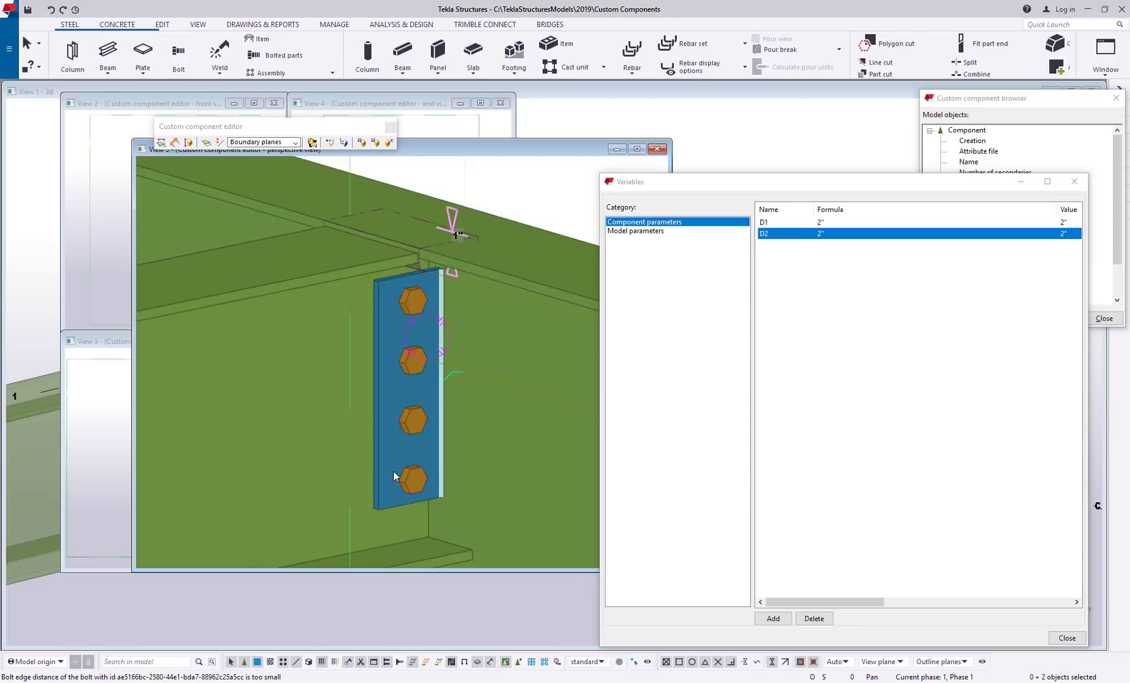
left_click(381, 456)
left_click_drag(343, 417, 484, 490)
right_click(396, 364)
left_click(436, 561)
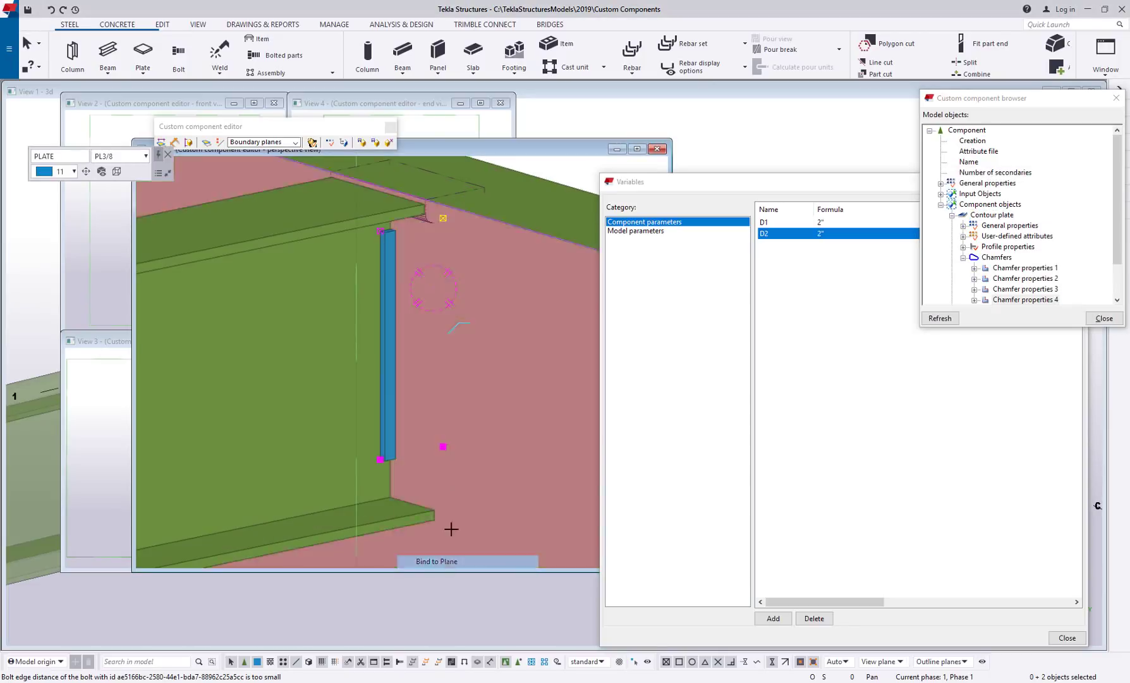
left_click(344, 209)
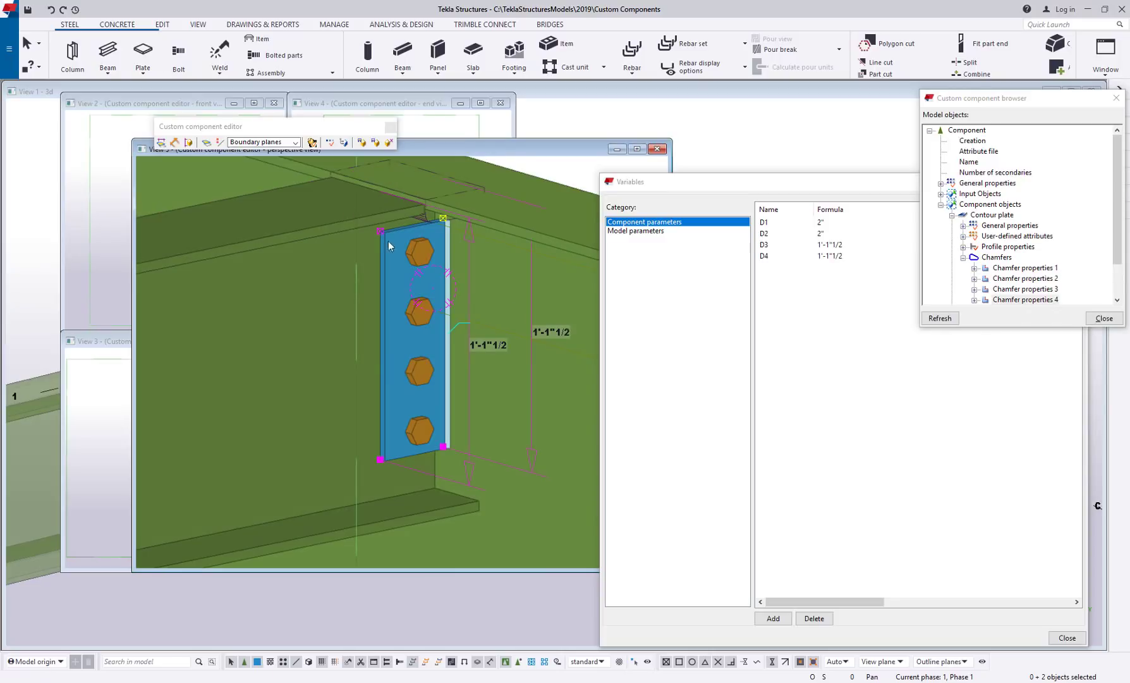
Select the plate's four chamfer corner points
left_click(399, 282)
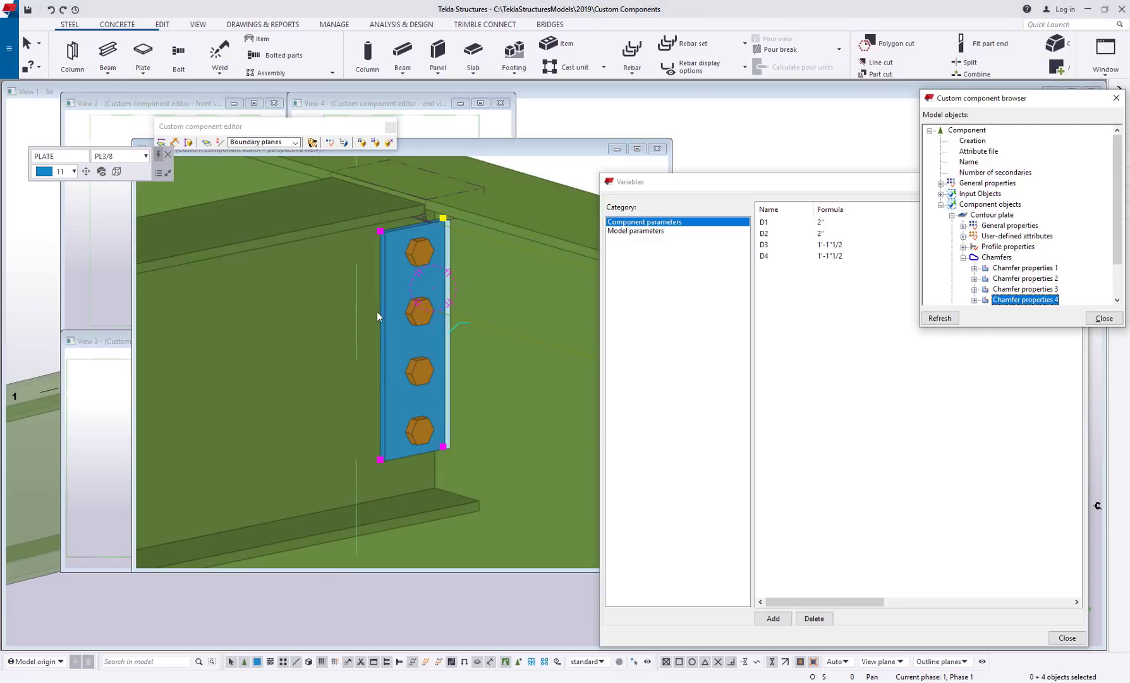
left_click(379, 312)
left_click_drag(345, 203, 501, 494)
Bind the four chamfer points to a beam outline plane, adding D5–D8 (0", 4", 4", 0")
right_click(398, 322)
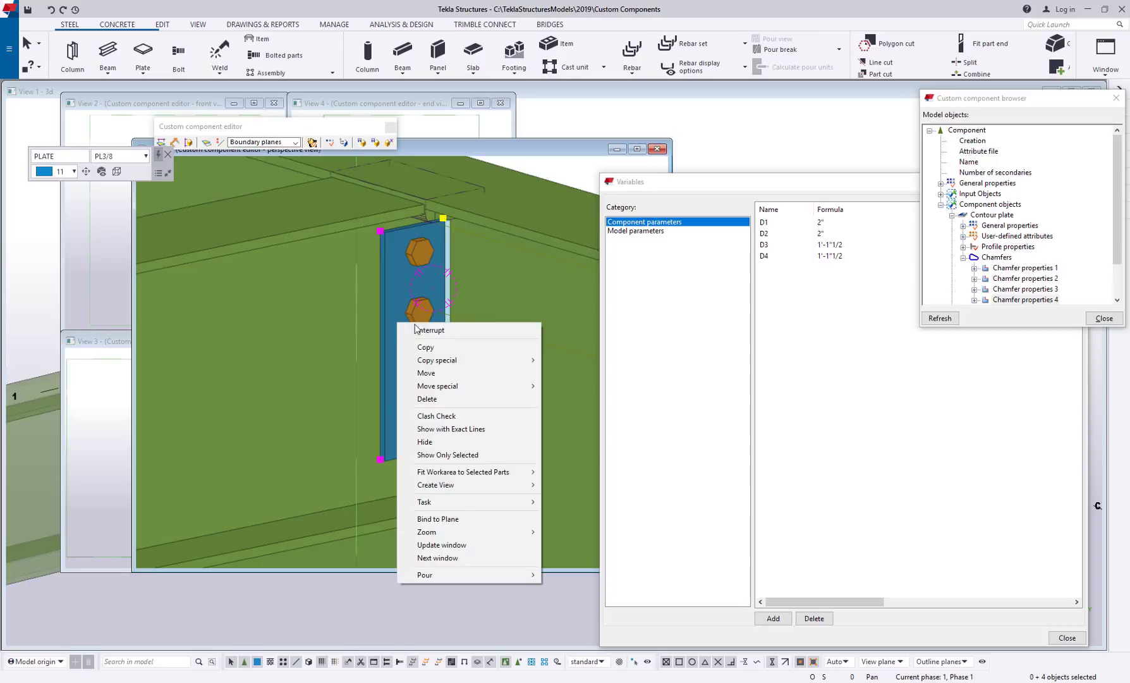
left_click(493, 519)
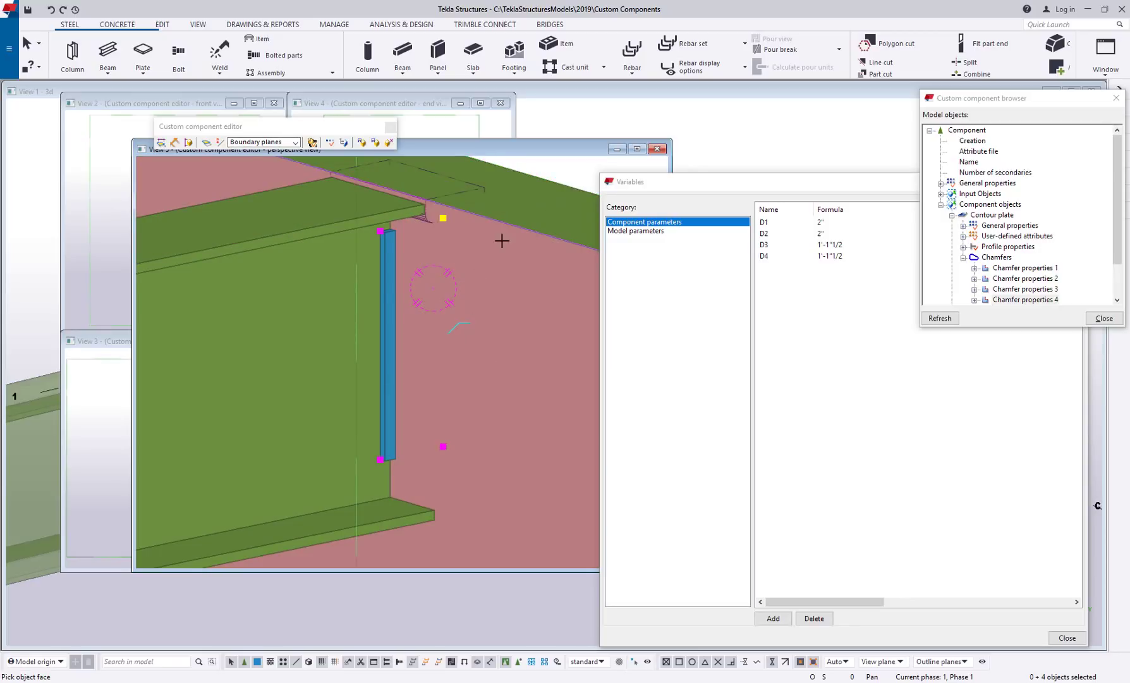
left_click(295, 142)
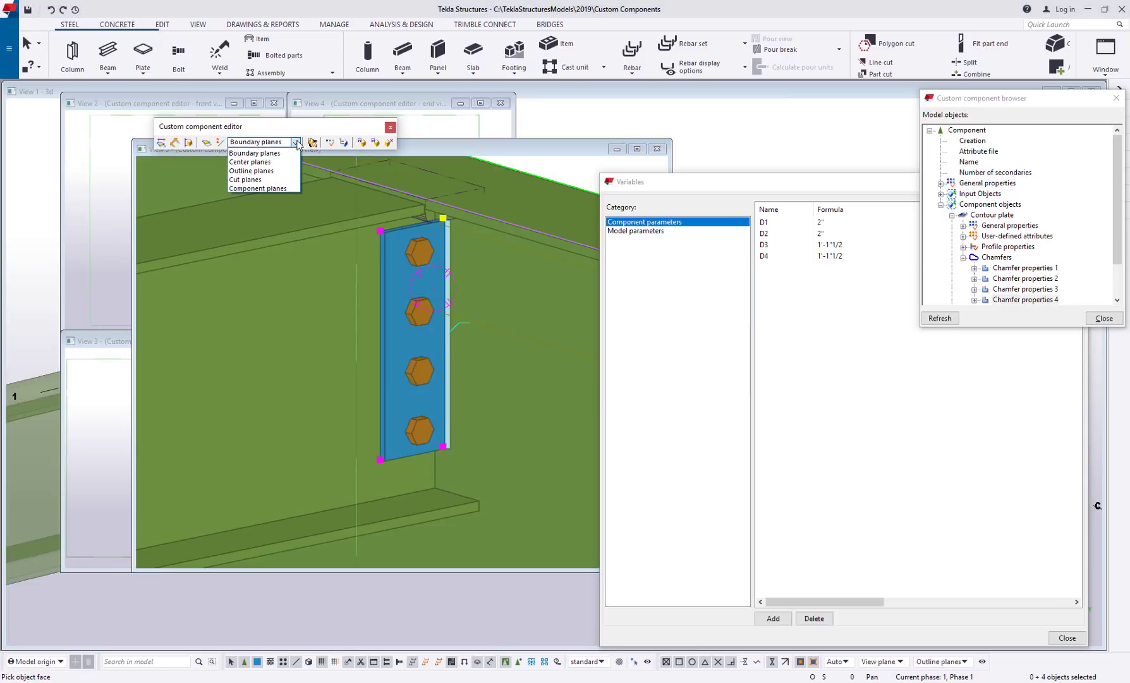
left_click(252, 171)
left_click(400, 217)
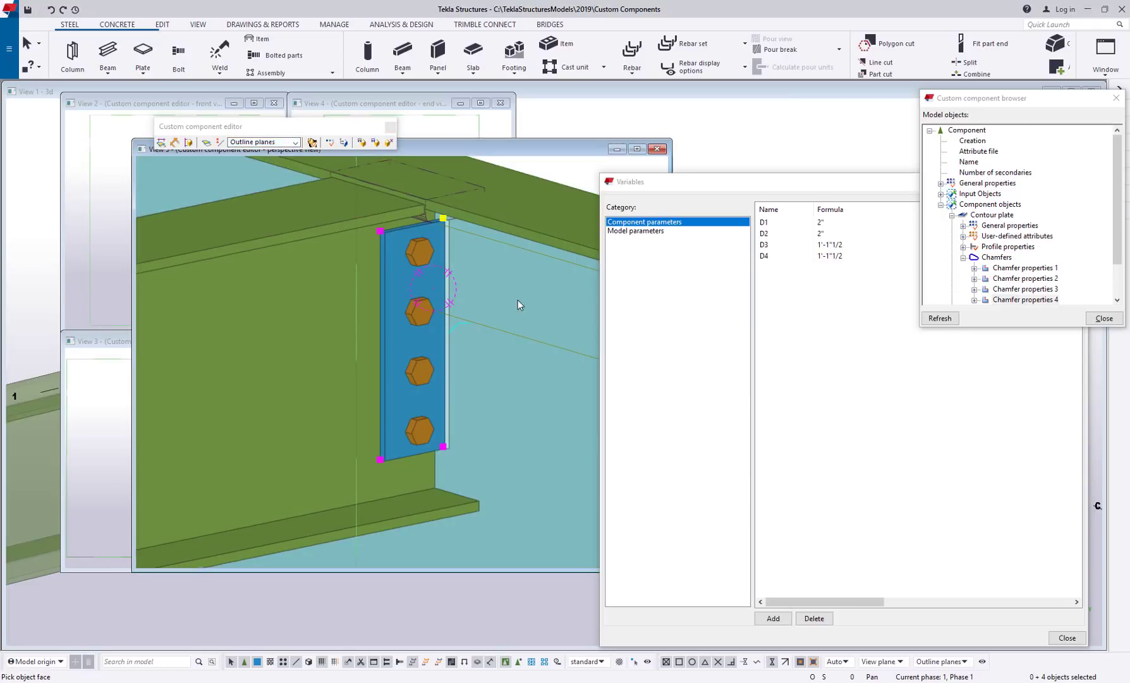
left_click_drag(776, 186, 690, 182)
Inspect the new chamfer variables D5, D8, D6 and D7
left_click(752, 265)
left_click(754, 298)
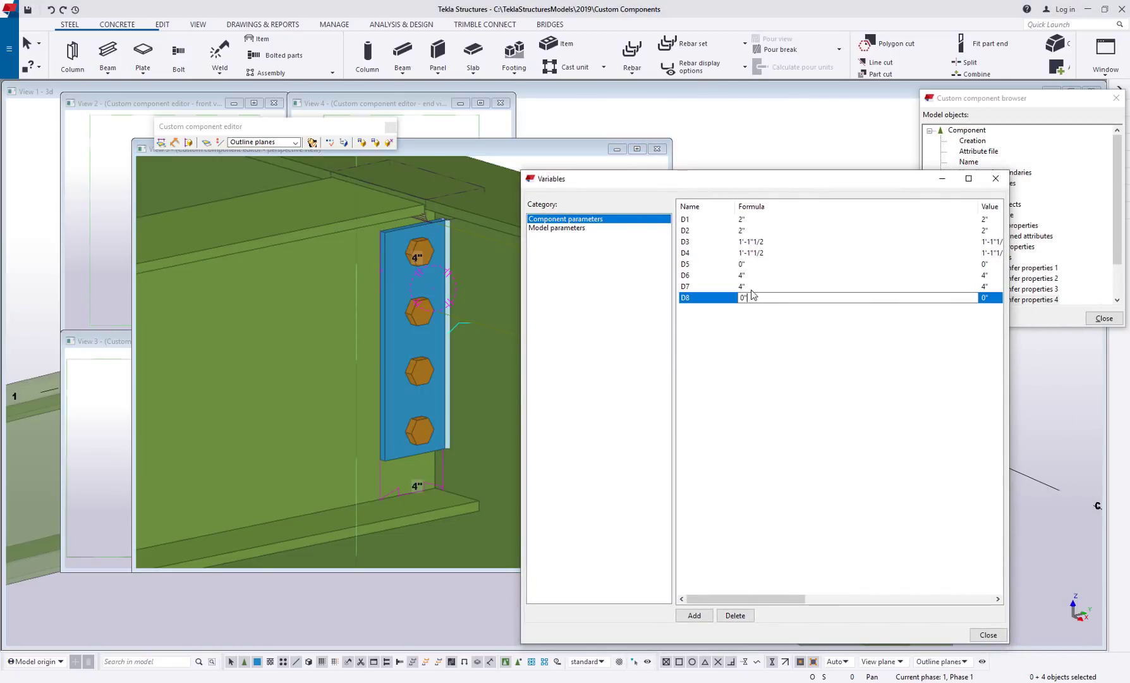
left_click(753, 276)
left_click(752, 287)
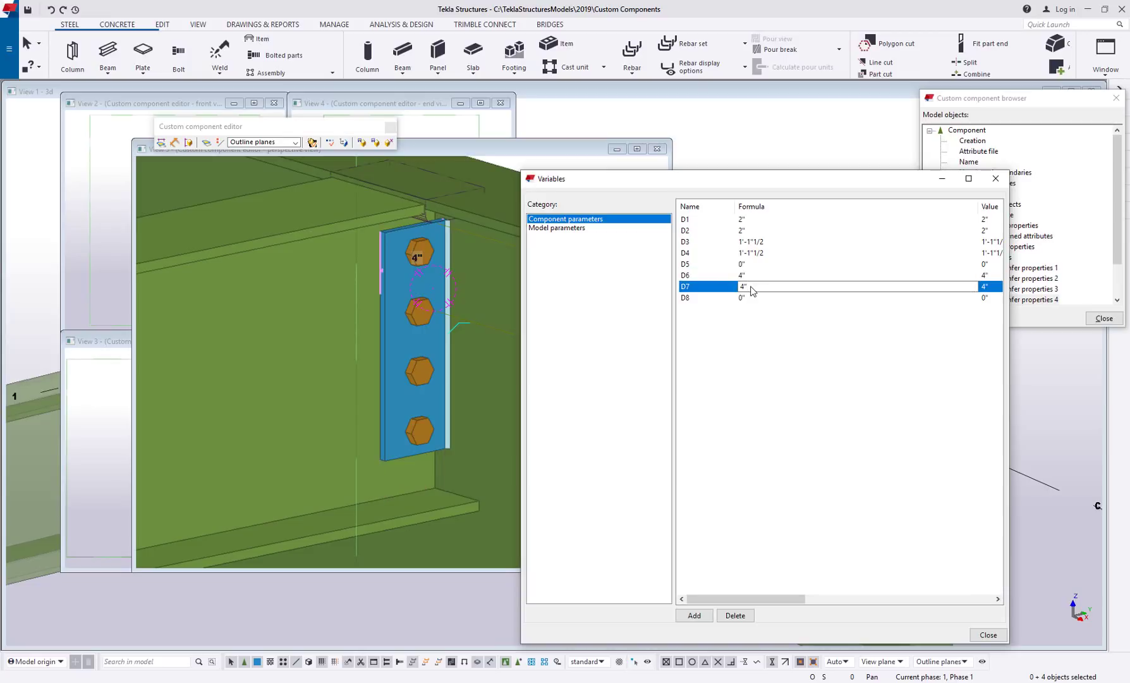
Try D6 at 6" to taper the plate, restore it to 4", and widen the Variables list
left_click(755, 279)
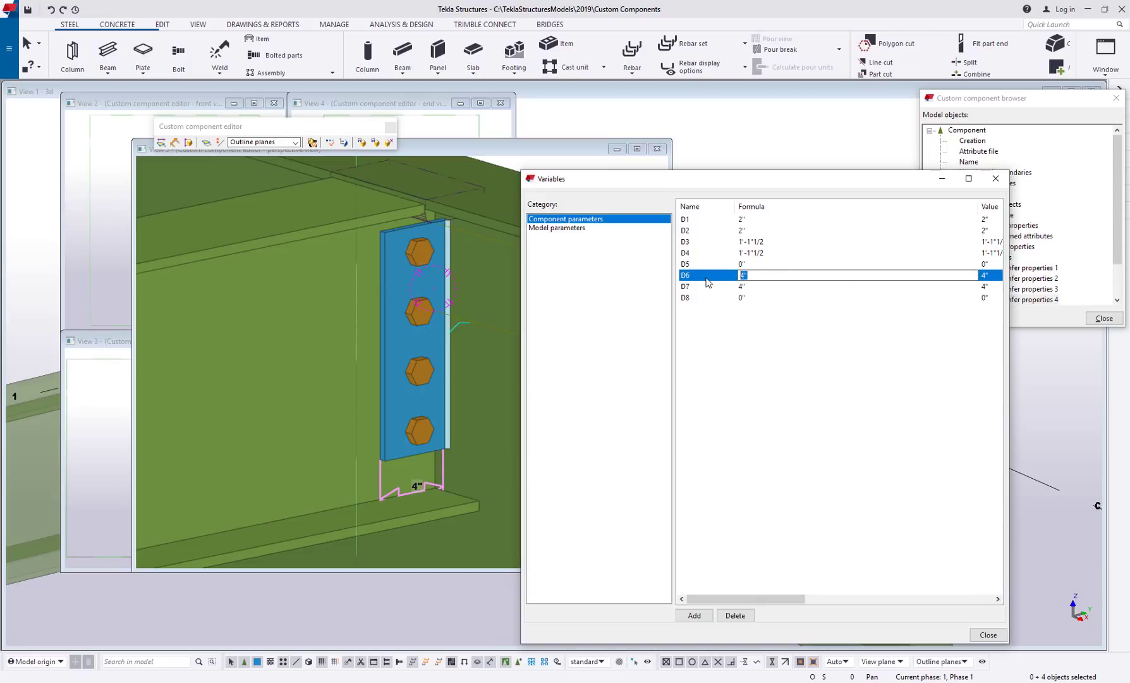
type("6\"")
key("Return")
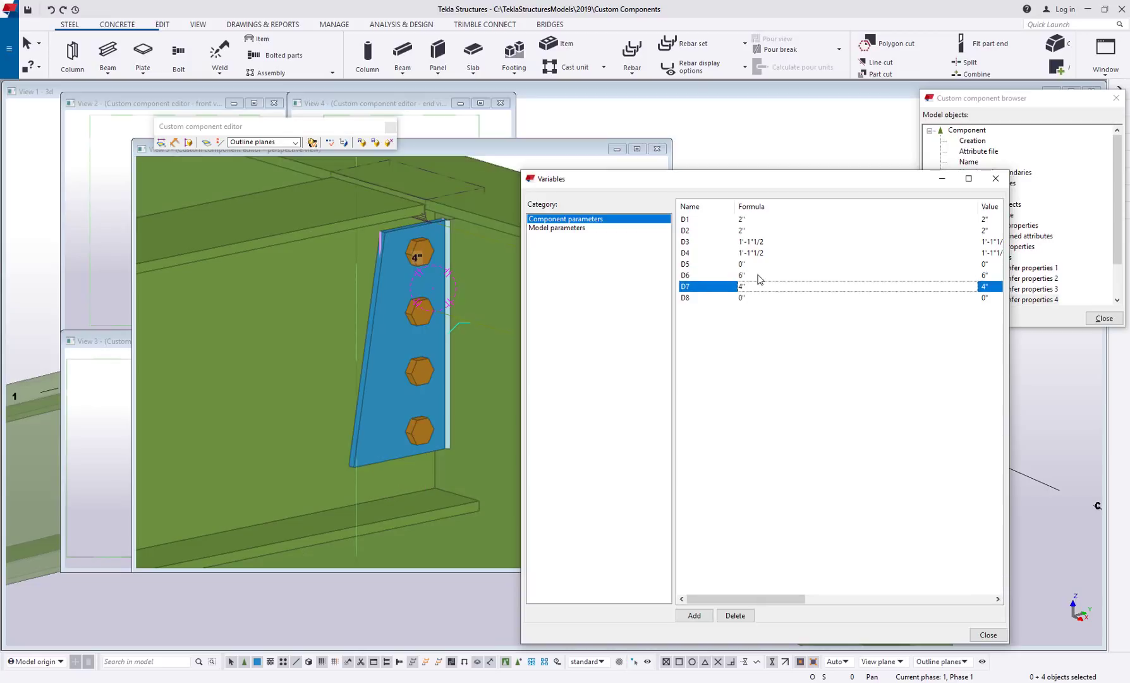
left_click(760, 279)
type("4\"")
key("Return")
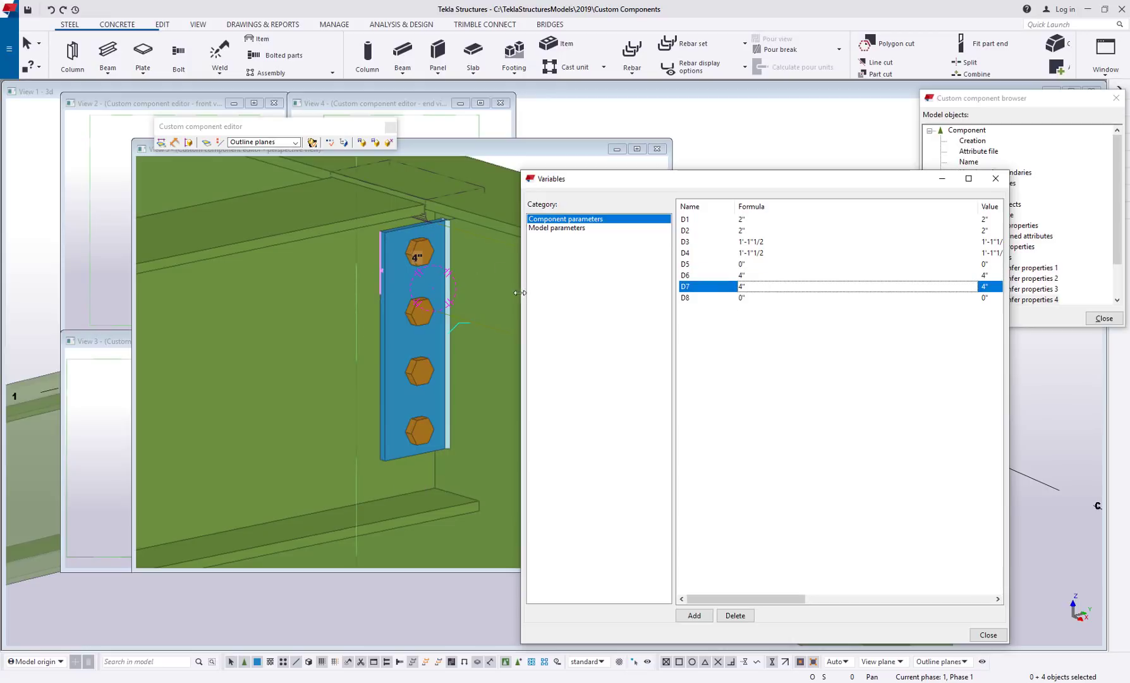
left_click_drag(519, 293, 152, 294)
left_click(382, 265)
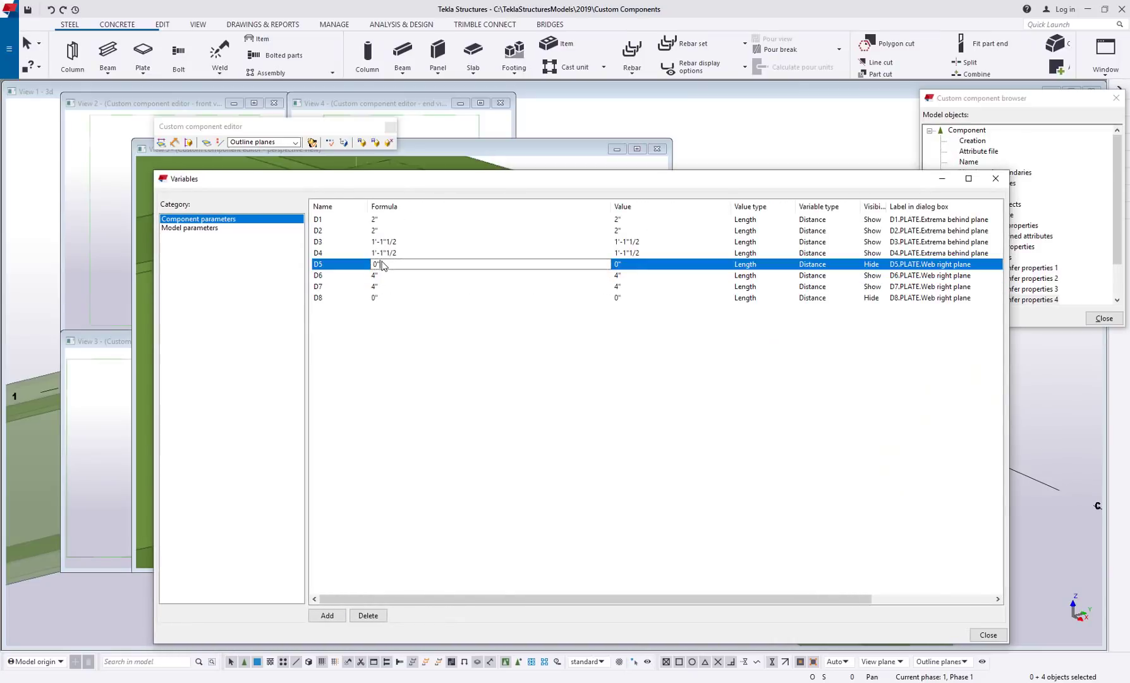
left_click(386, 298)
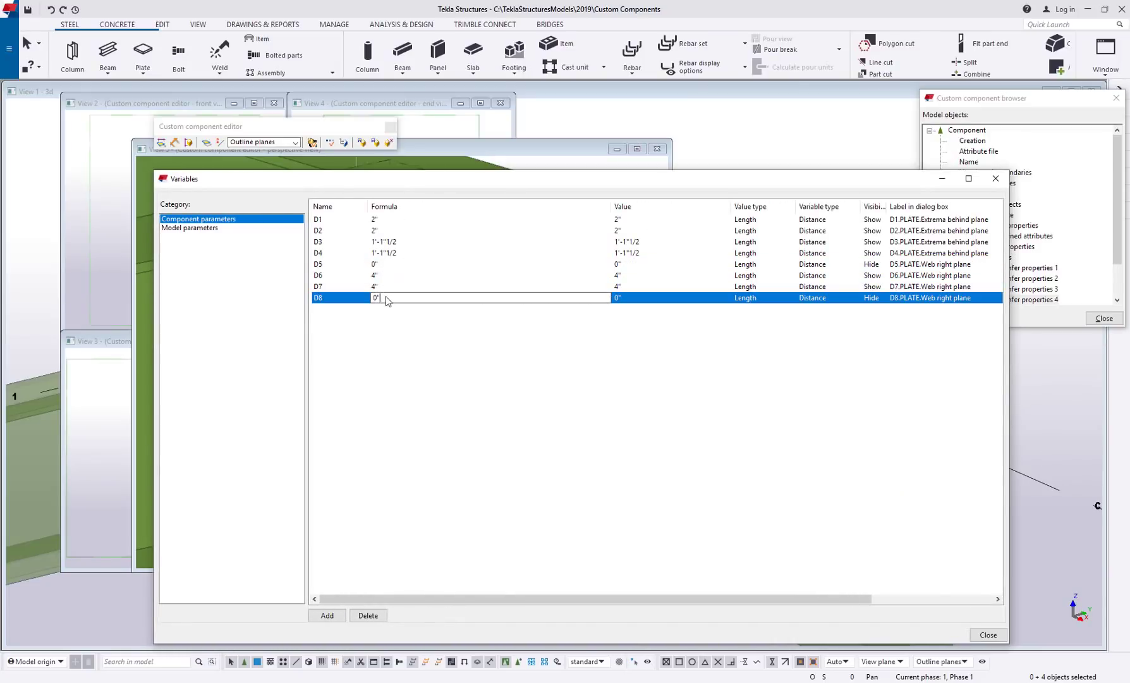
left_click(389, 264)
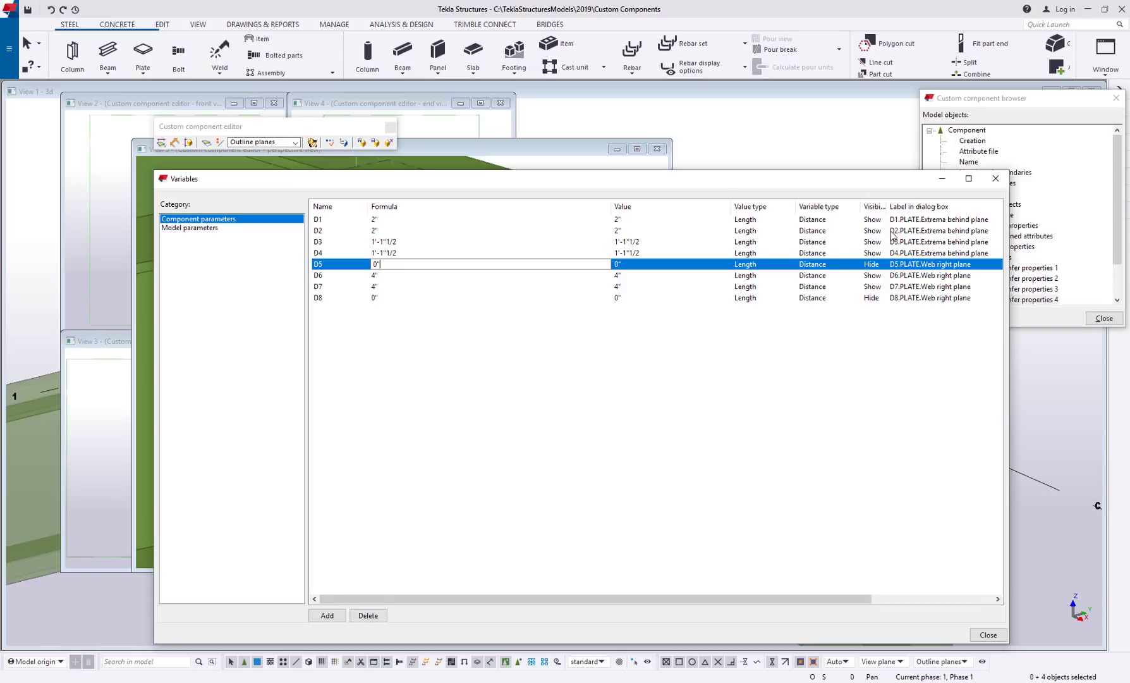
Pick D2 and D1 to locate their dimensions on the model
left_click(897, 222)
left_click_drag(602, 186, 816, 314)
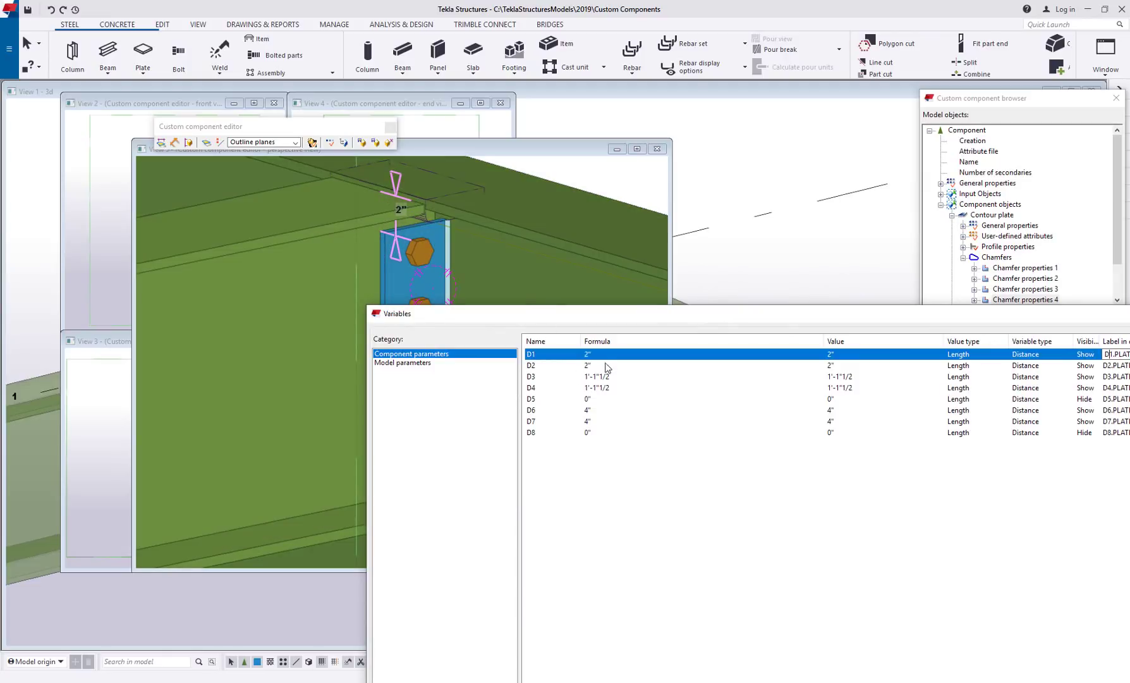
left_click(605, 367)
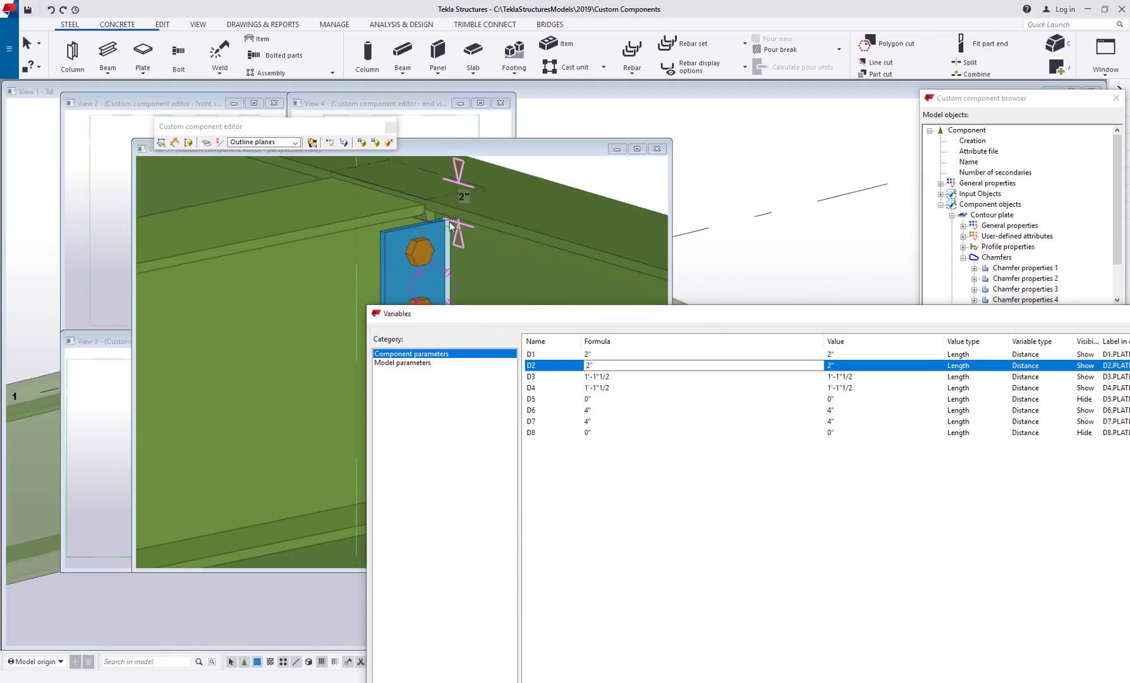
left_click(597, 357)
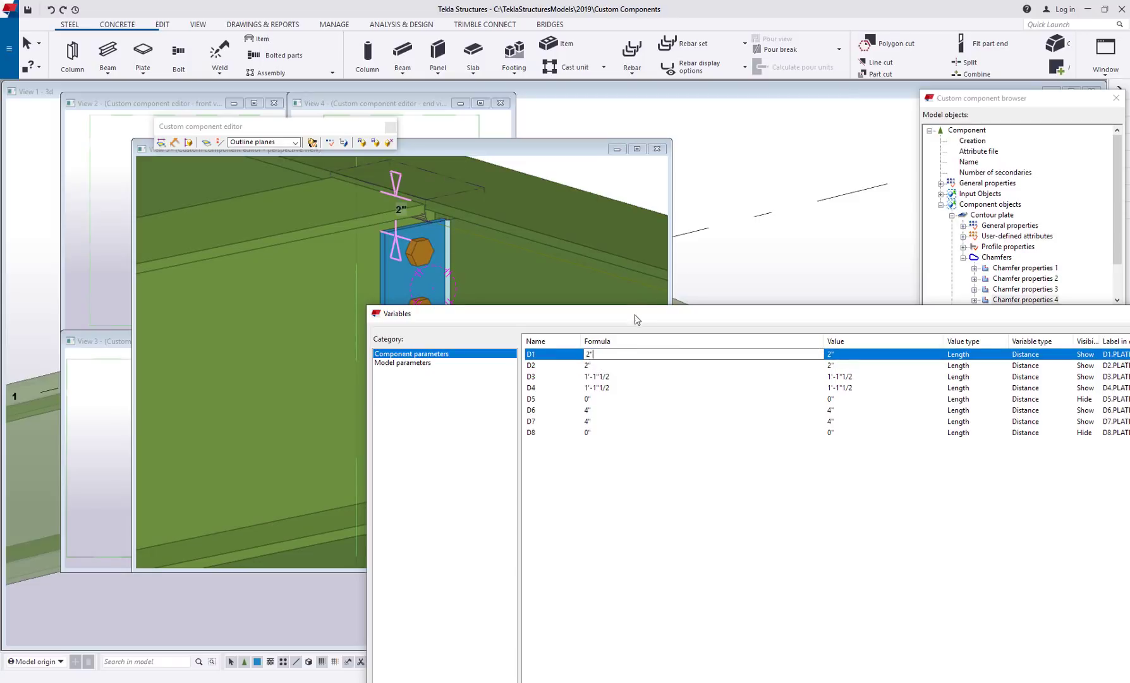
left_click_drag(639, 316, 372, 295)
Label D1 'Front handle from top flange' and D2 'Back handle from top flange'
left_click(879, 333)
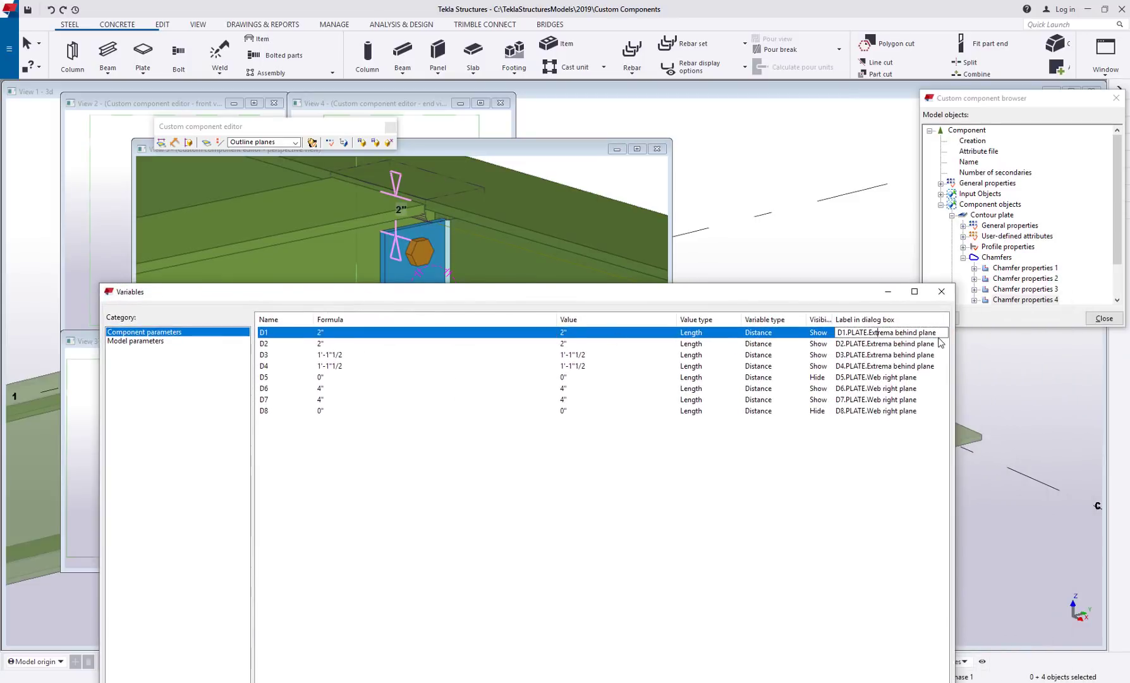
key("ctrl+a")
type("Front handle from top flange")
left_click(941, 346)
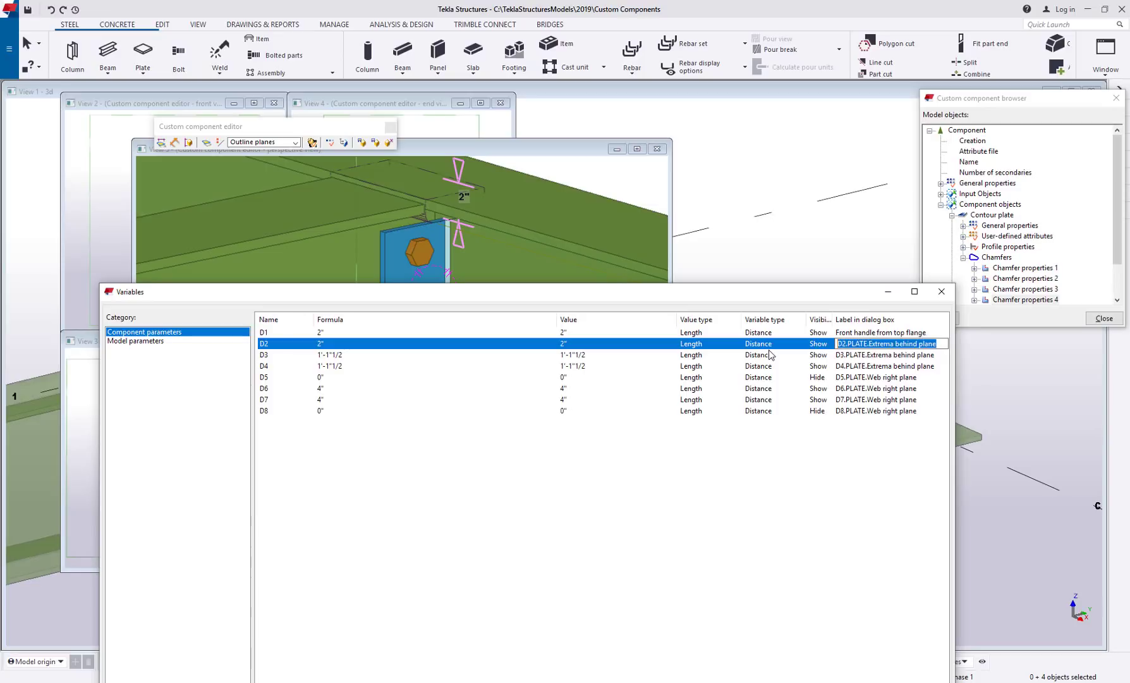
type("Back handle from top fla")
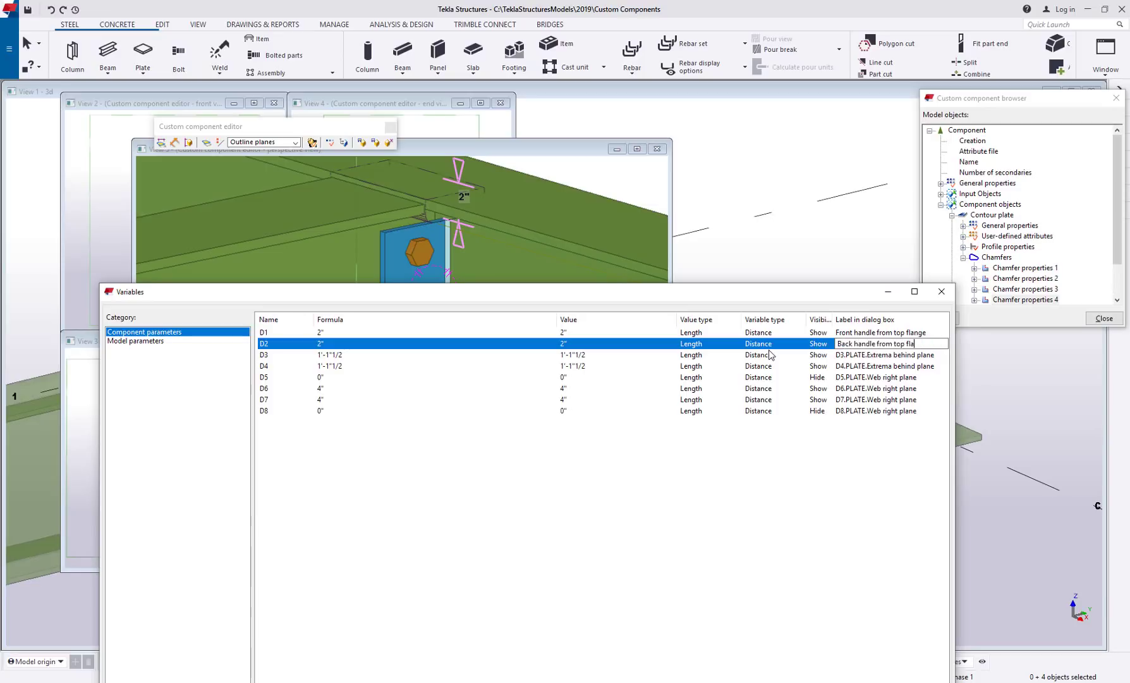
type("nge")
left_click(864, 478)
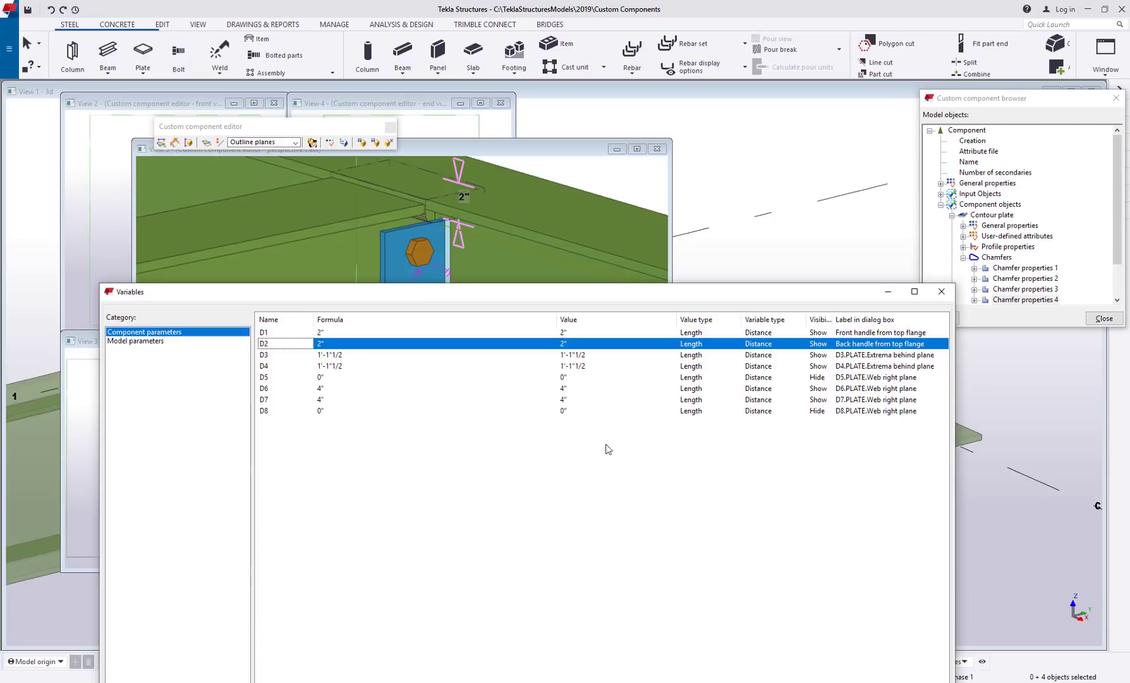
Close the Custom component editor, saving and replacing every shear tab occurrence
left_click(391, 128)
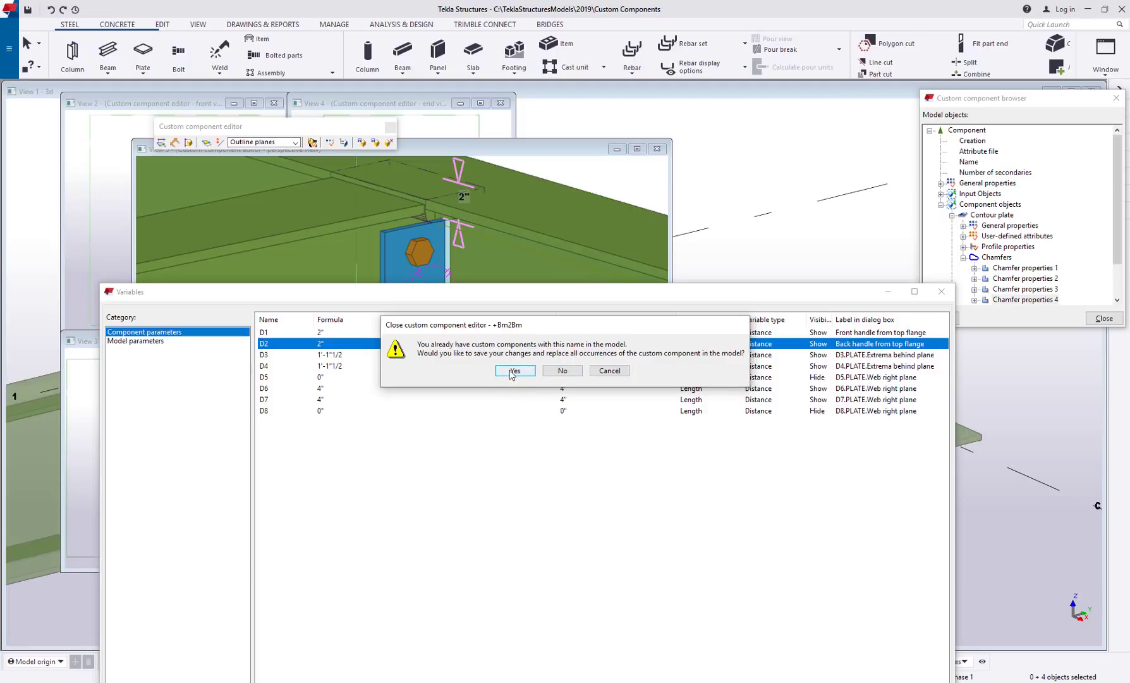
left_click(509, 369)
Open the Bm2Bm shear tab properties and review the labelled 2" handle distances
left_click(621, 316)
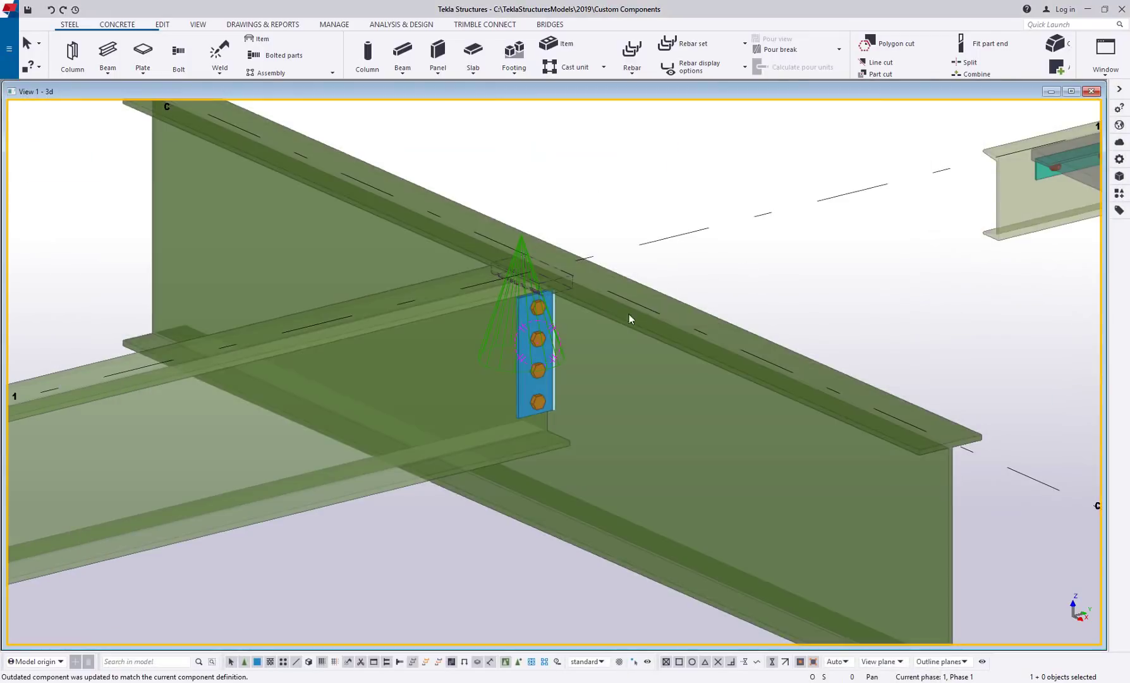
middle_click_drag(621, 316, 510, 328, "ctrl")
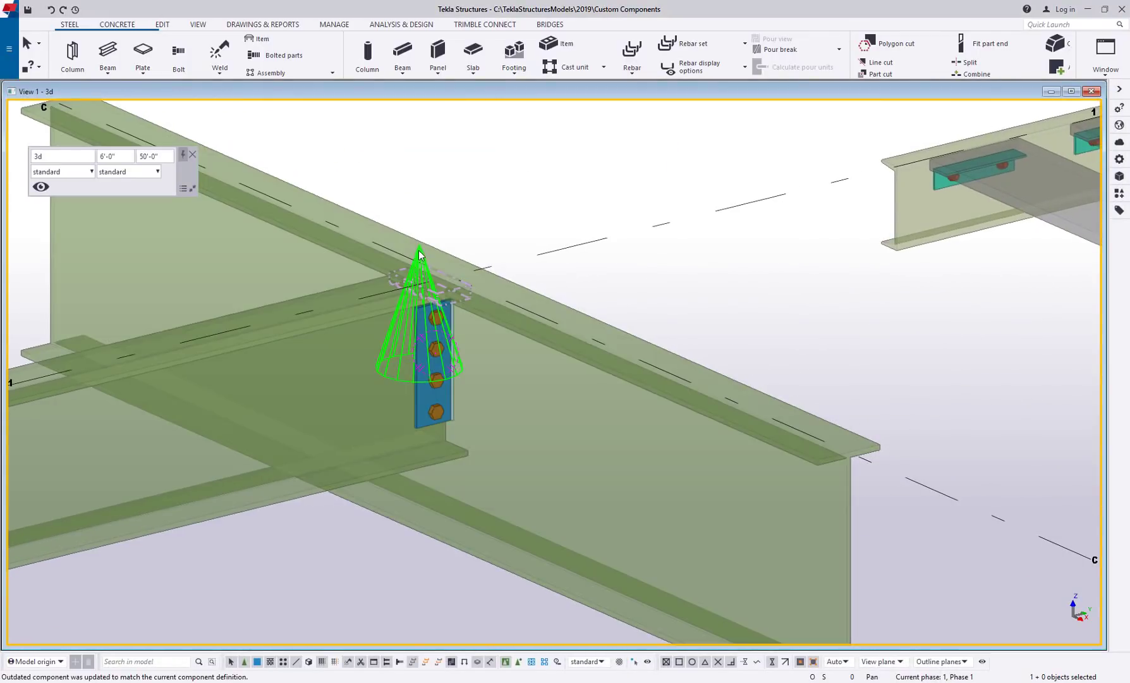
double_click(418, 250)
left_click_drag(354, 193, 874, 173)
left_click(786, 242)
key("Tab")
key("Tab")
key("Tab")
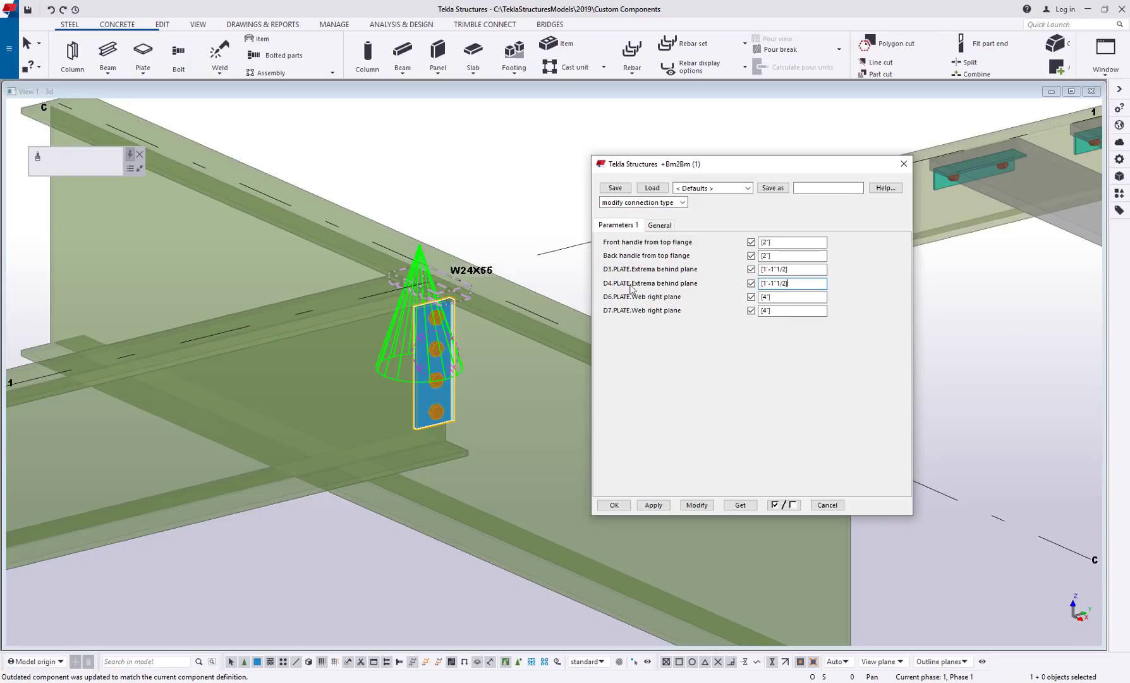
Set the Front and Back handle distances from top flange to 1" each
scroll(474, 387, "up", 1)
scroll(453, 406, "up", 2)
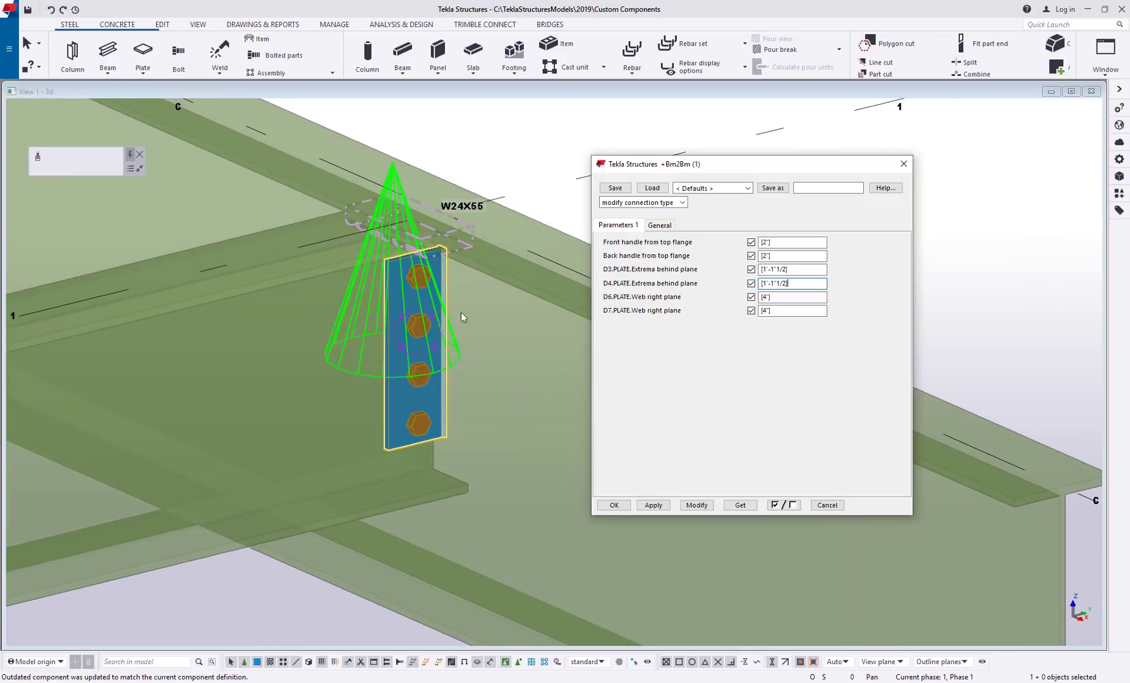
scroll(465, 347, "up", 2)
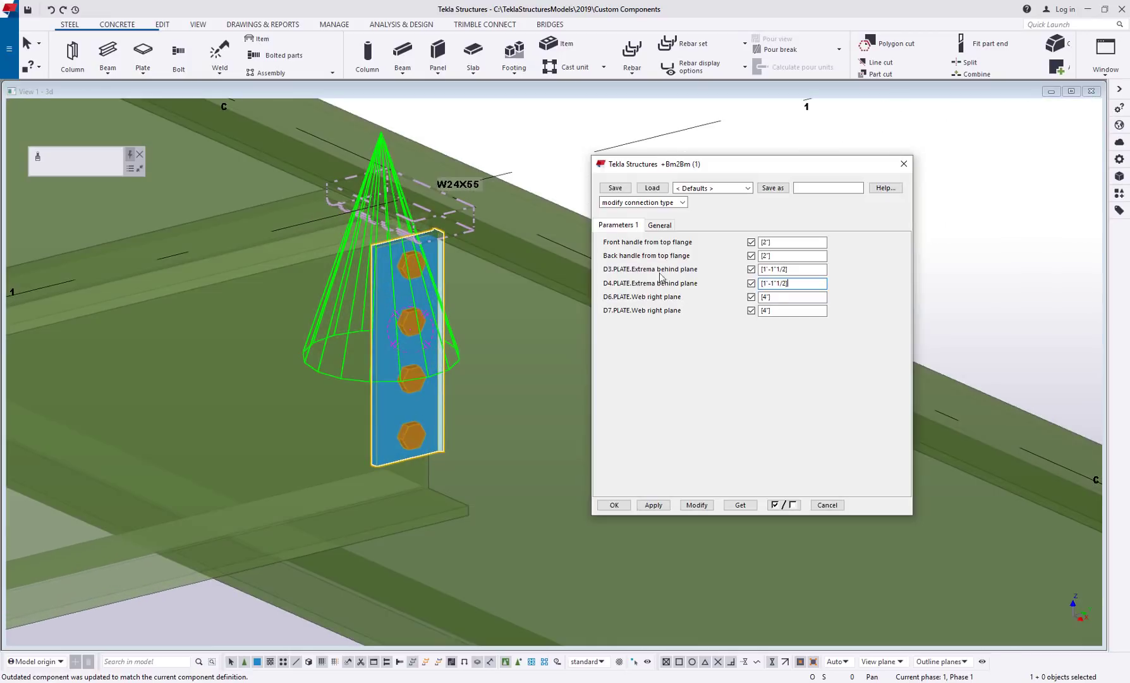
middle_click_drag(525, 298, 436, 242, "ctrl")
left_click(727, 244)
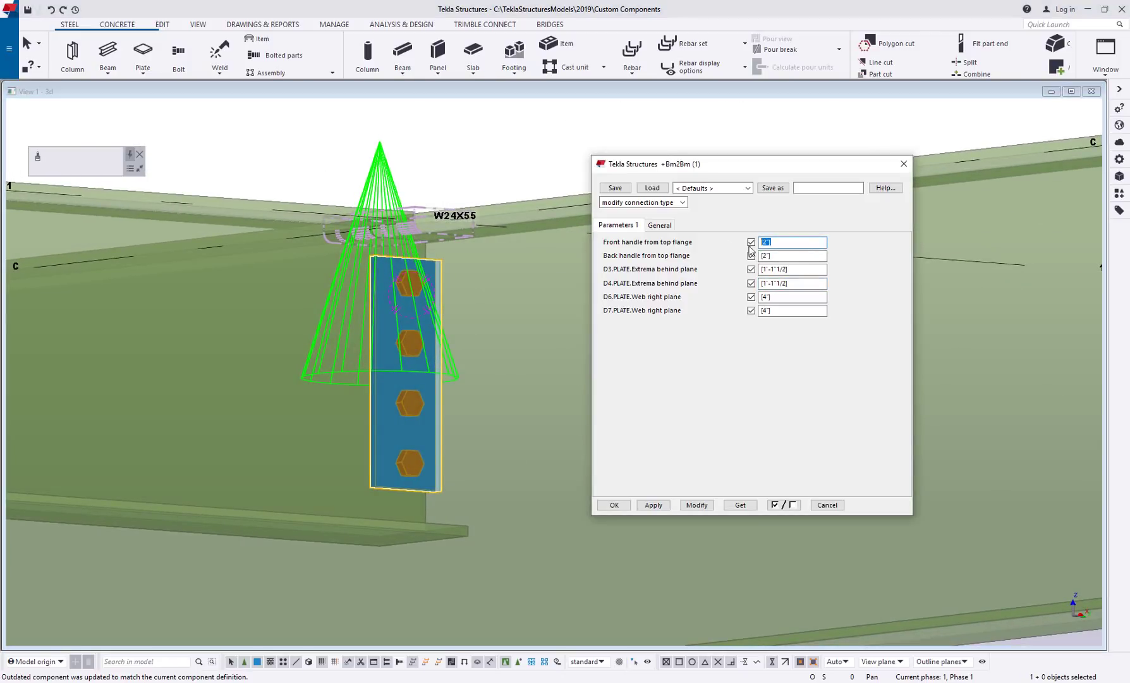
type("1")
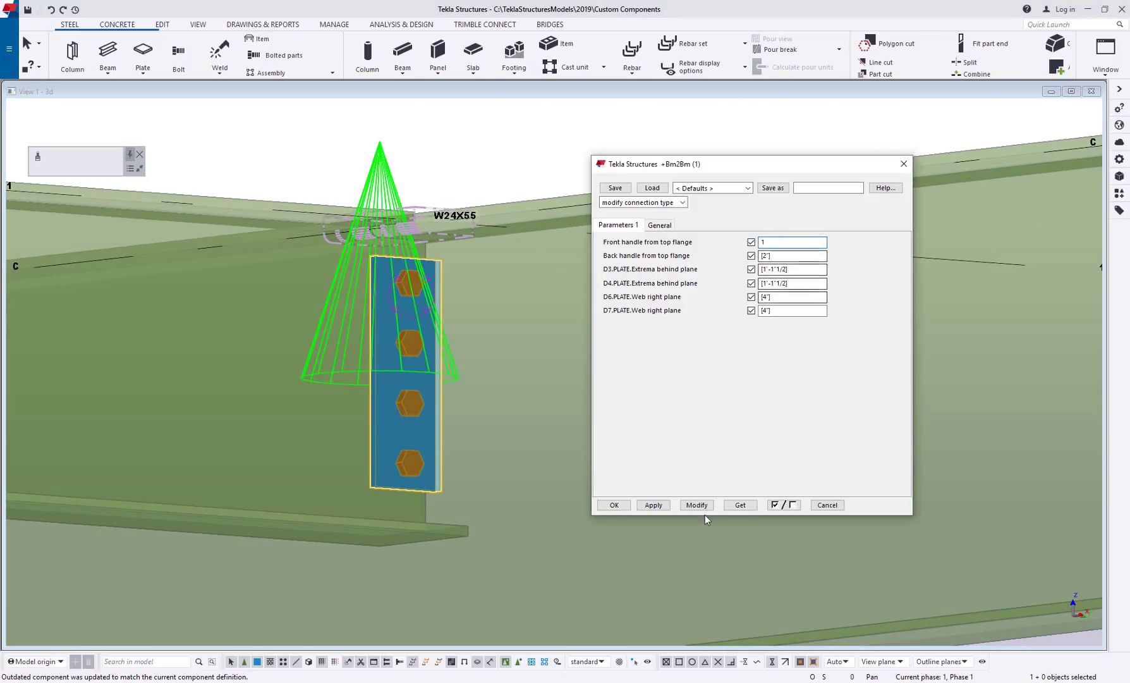
left_click(698, 505)
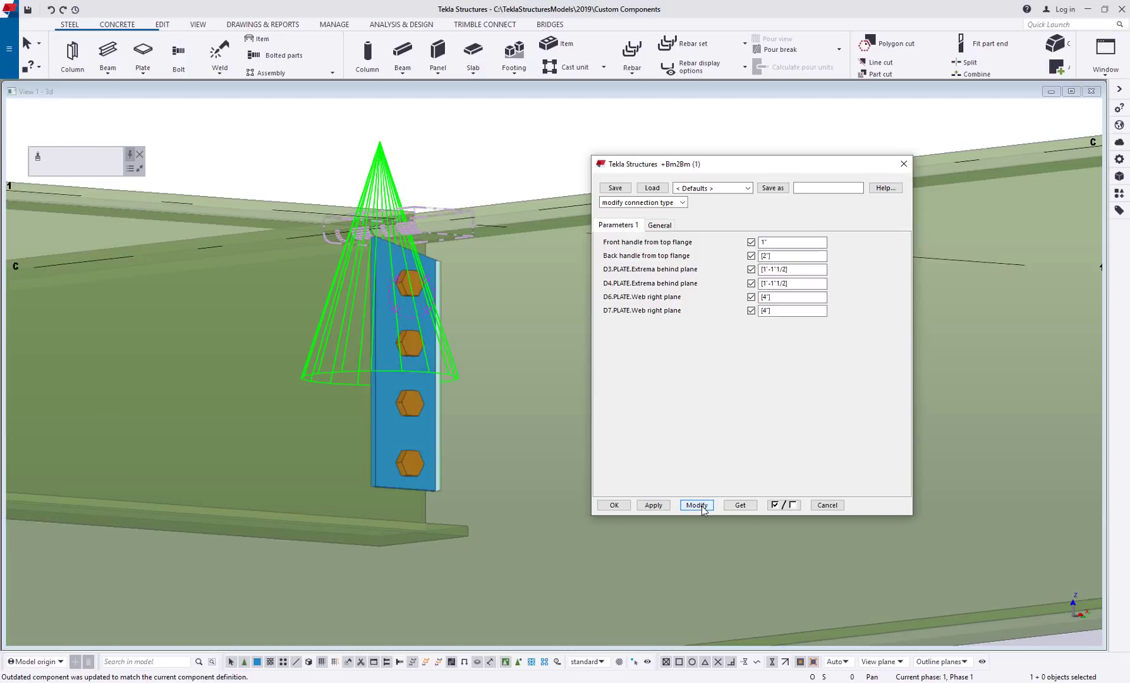
left_click(783, 256)
type("1\"")
left_click(698, 505)
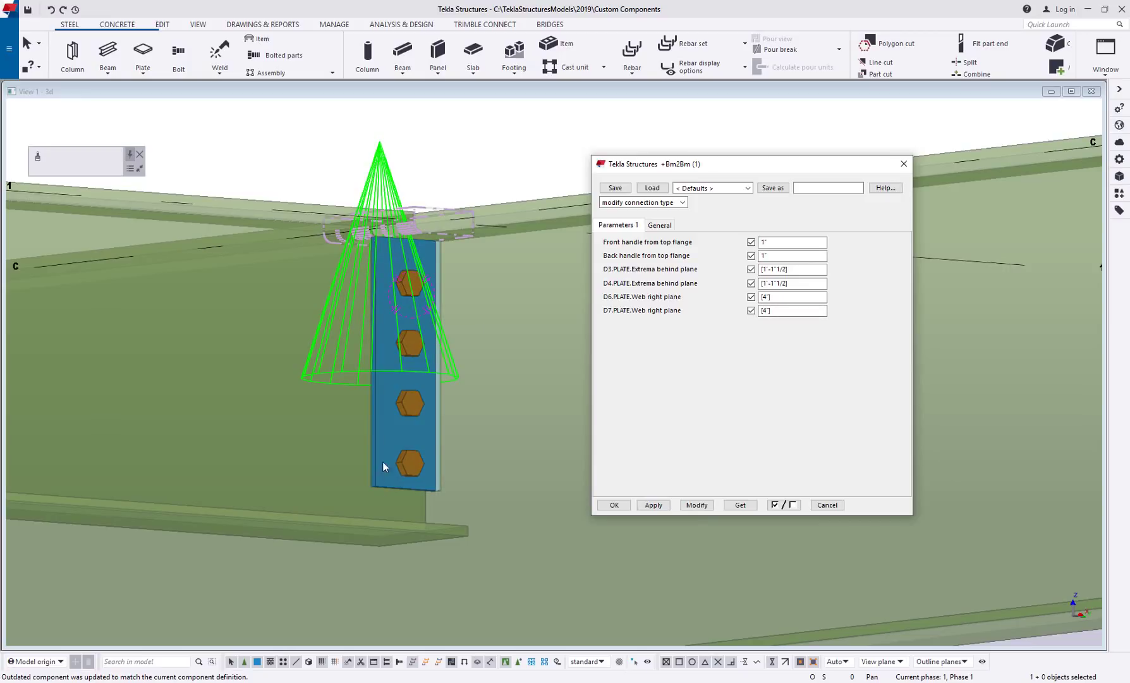
Change D6 to 6" so the plate tapers
left_click(784, 297)
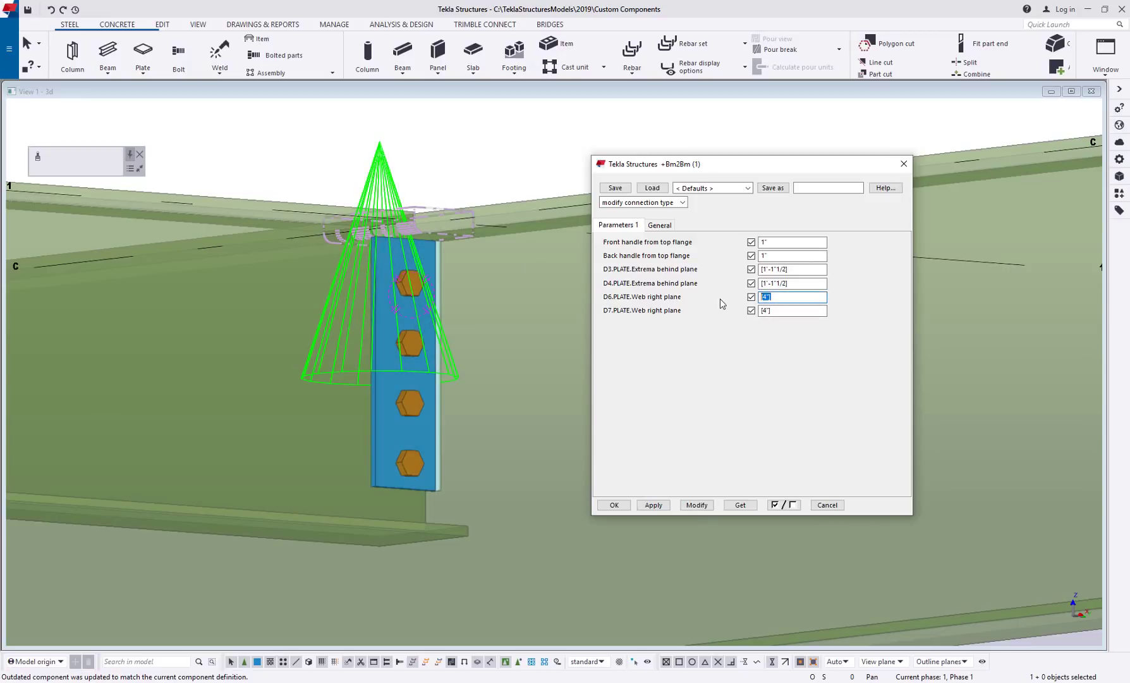
type("6")
left_click(692, 505)
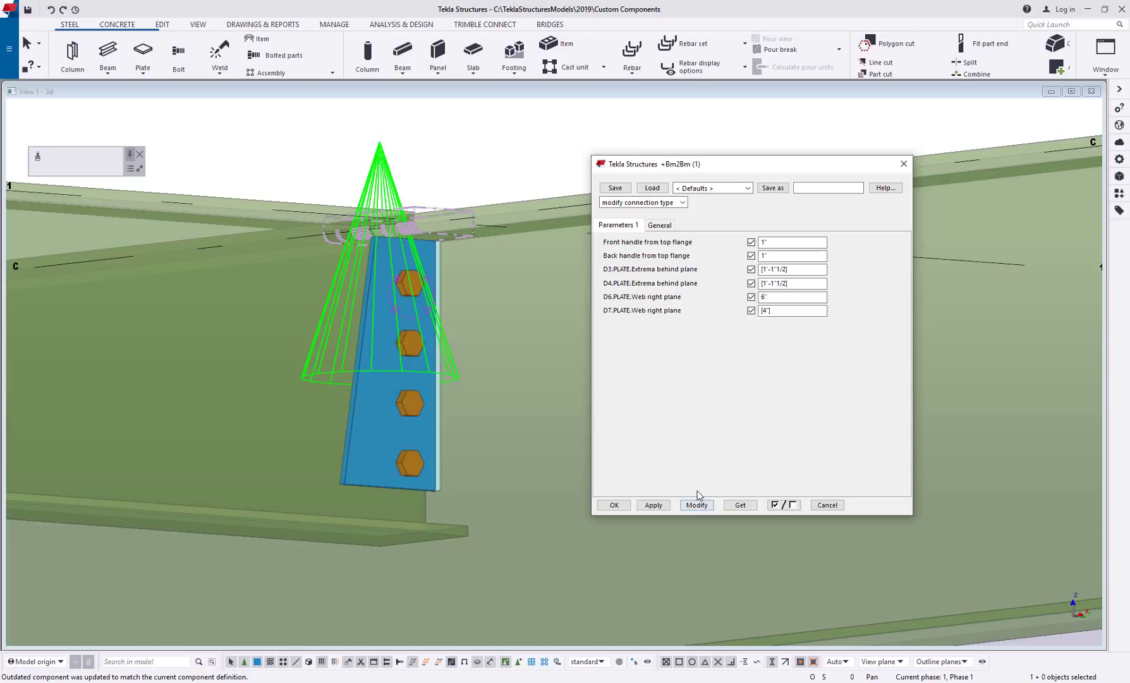